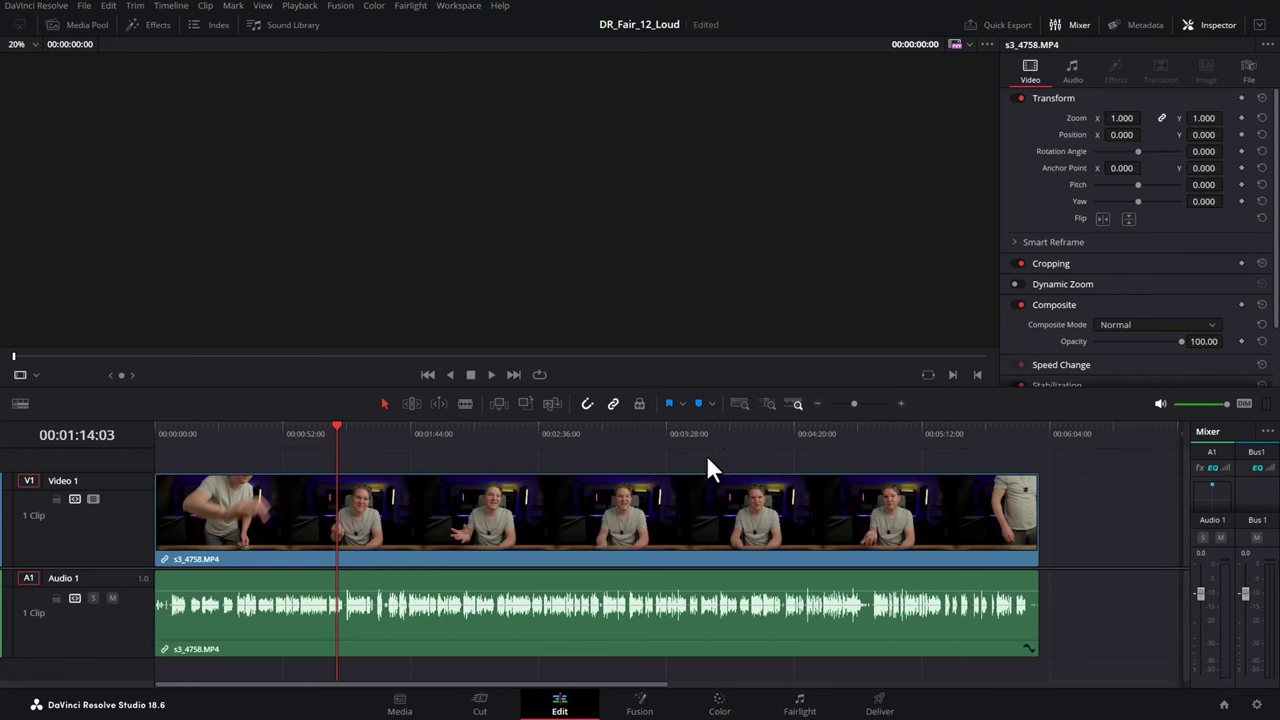
- On the Fairlight page, play the voice track briefly and start the loudness measurement
left_click(808, 706)
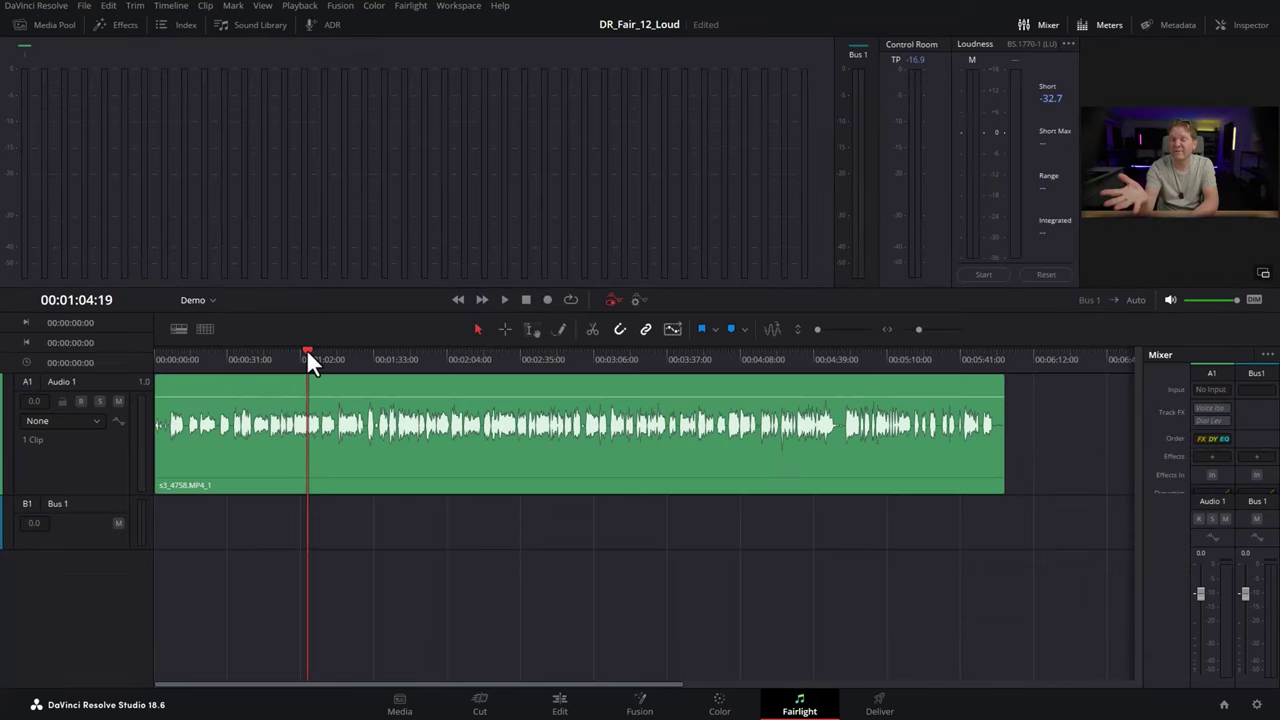
key("space")
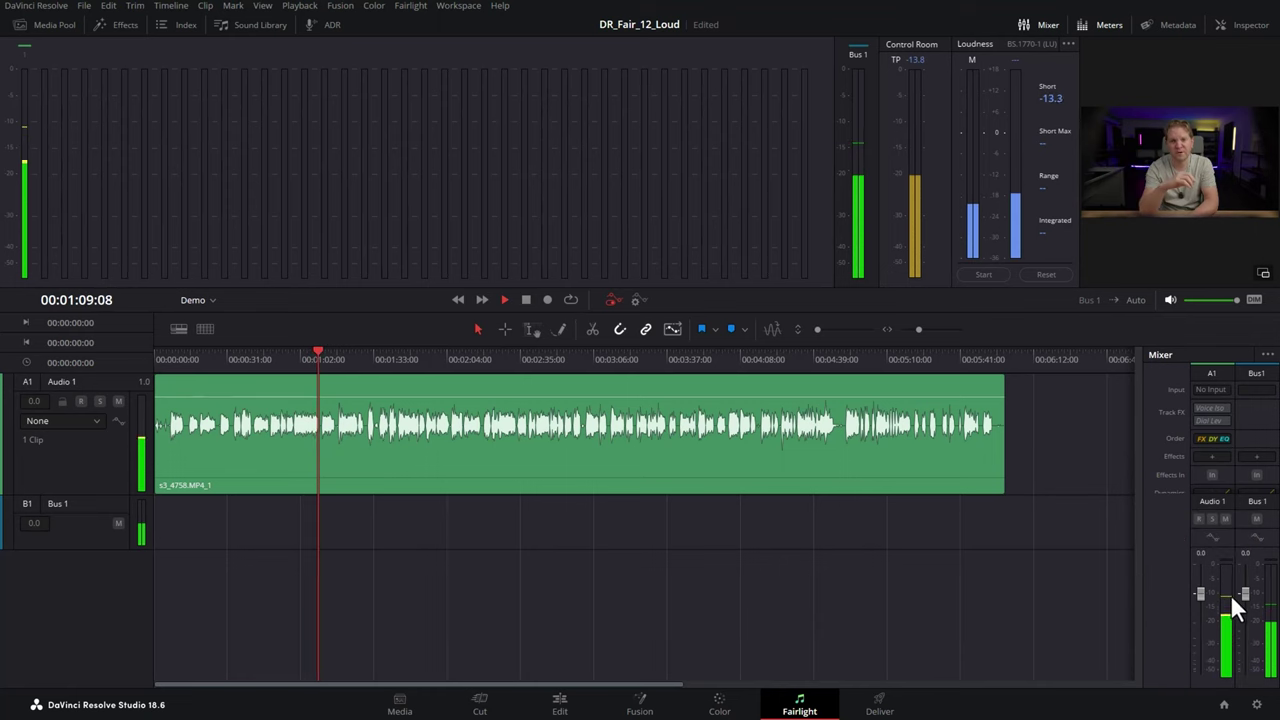
key("space")
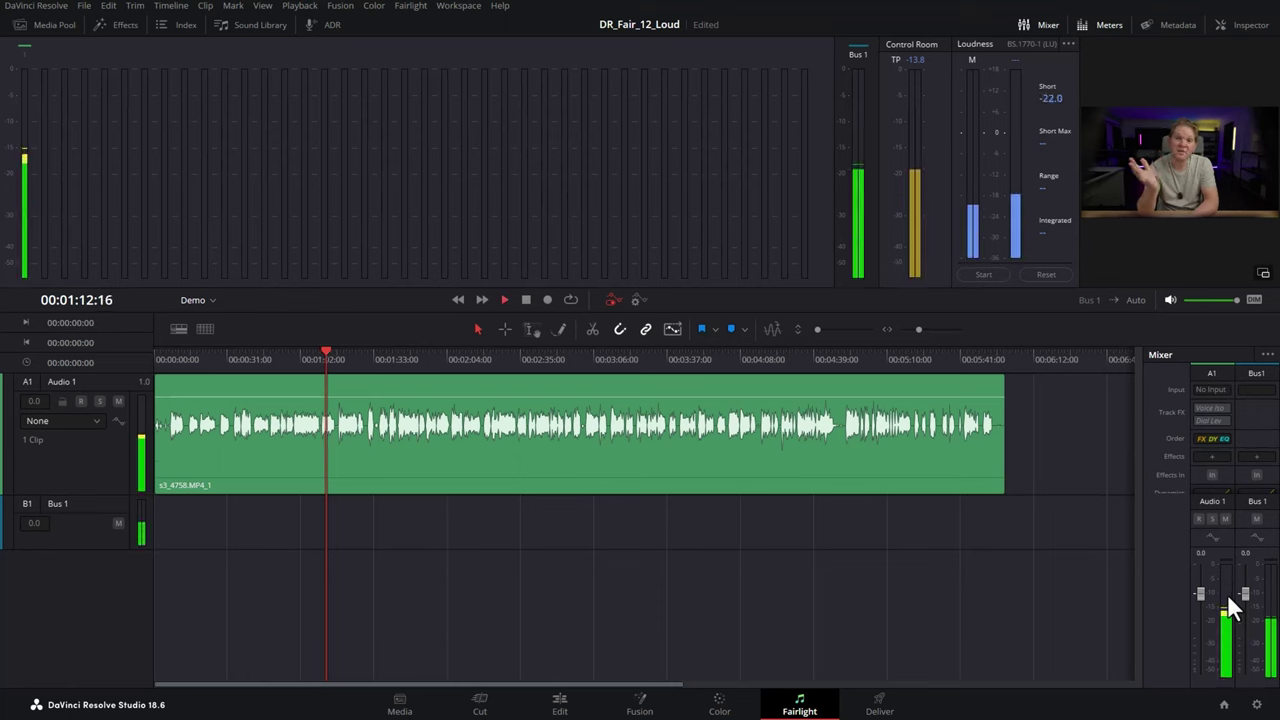
left_click(983, 274)
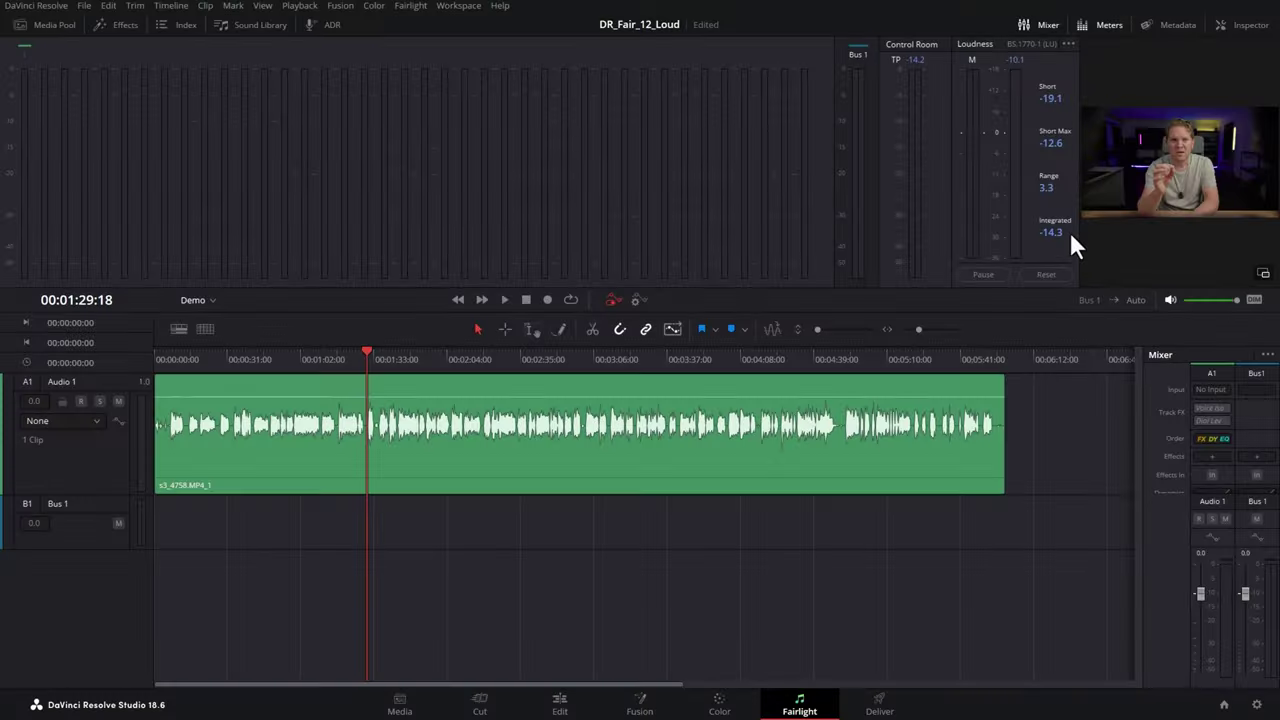
- Resume playback so the loudness meter builds its reading, then return to the timeline start
key("space")
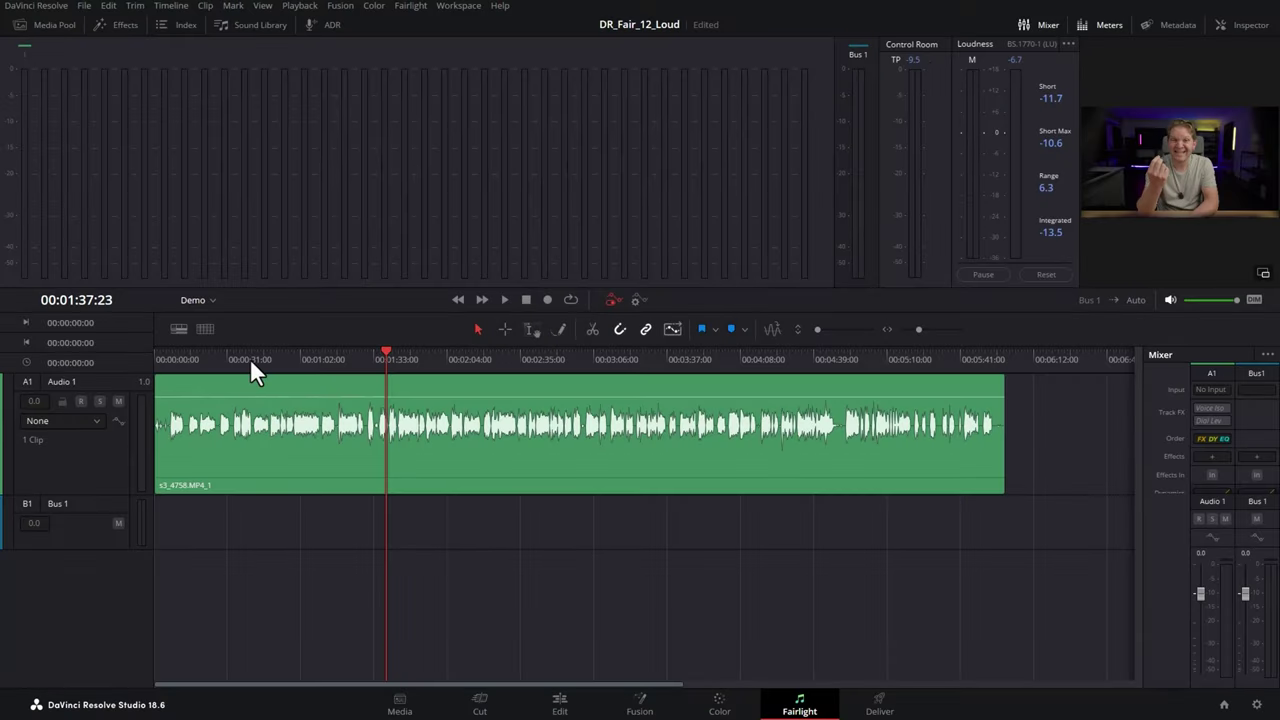
key("Home")
- Play the mix from the beginning while the Loudness meter measures it
key("space")
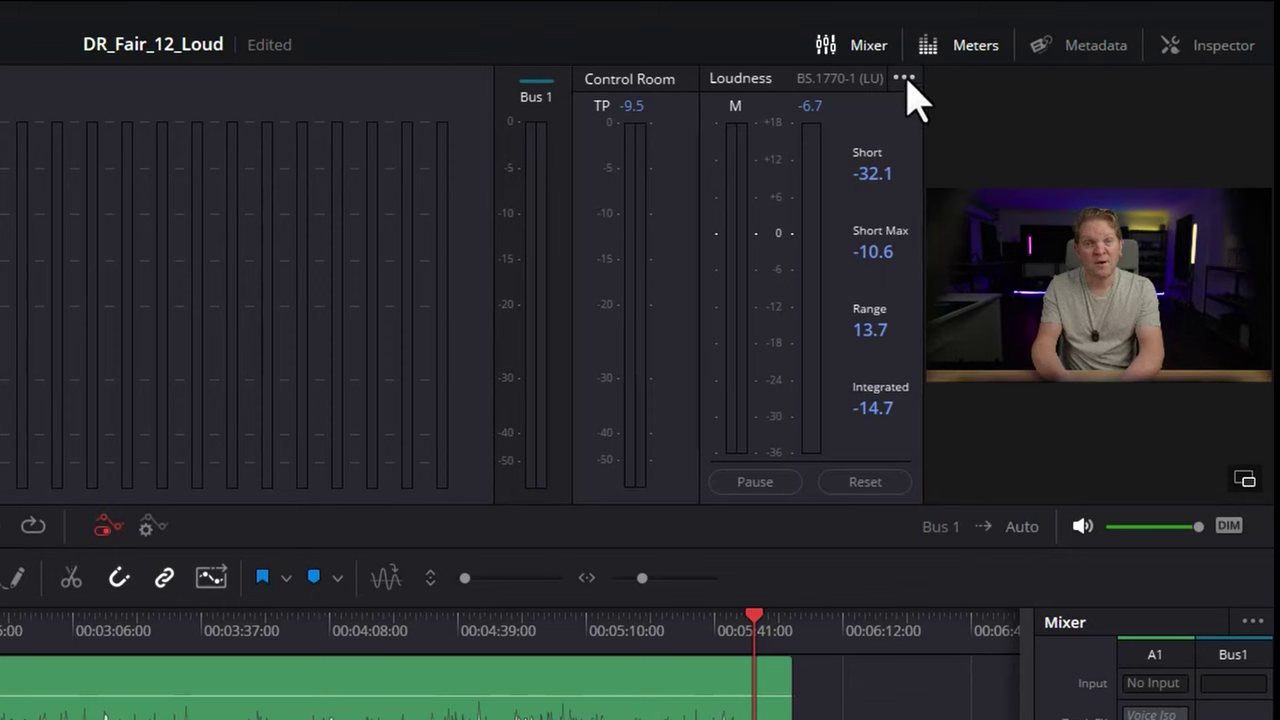
left_click(905, 80)
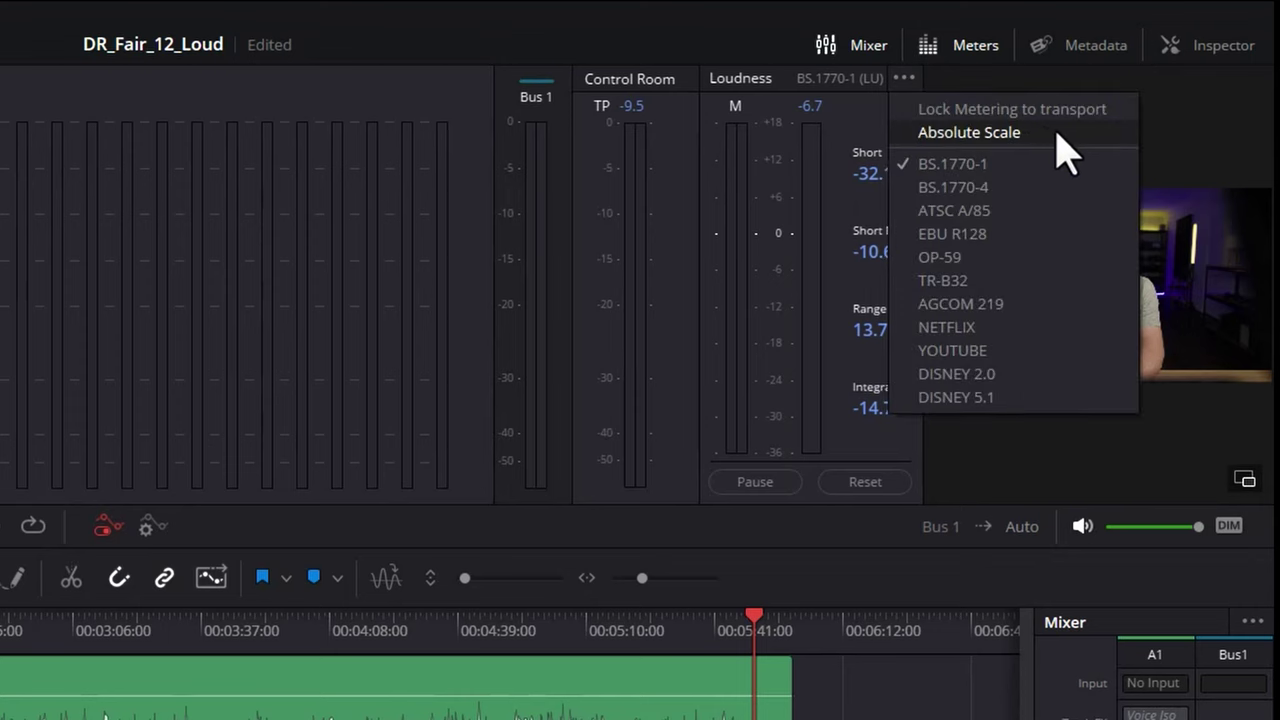
- Enable Absolute Scale and Lock Metering to transport in the Loudness meter options
left_click(1000, 135)
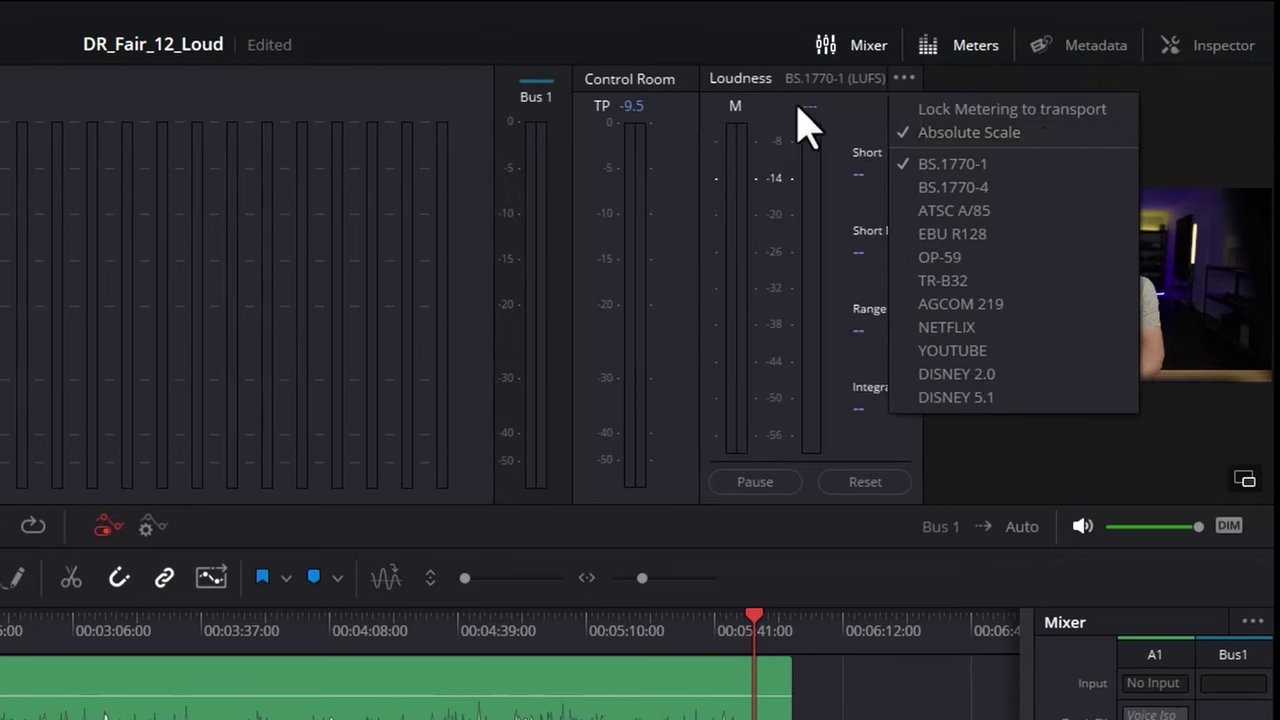
left_click(772, 129)
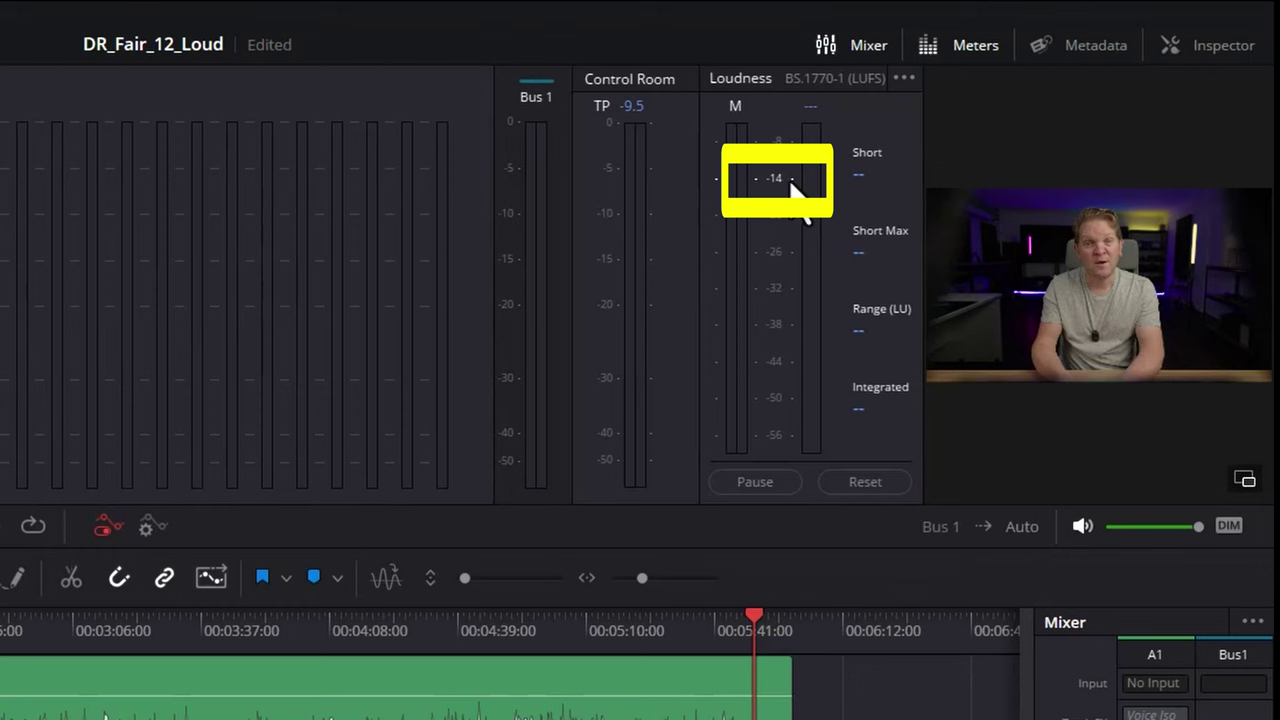
left_click(903, 79)
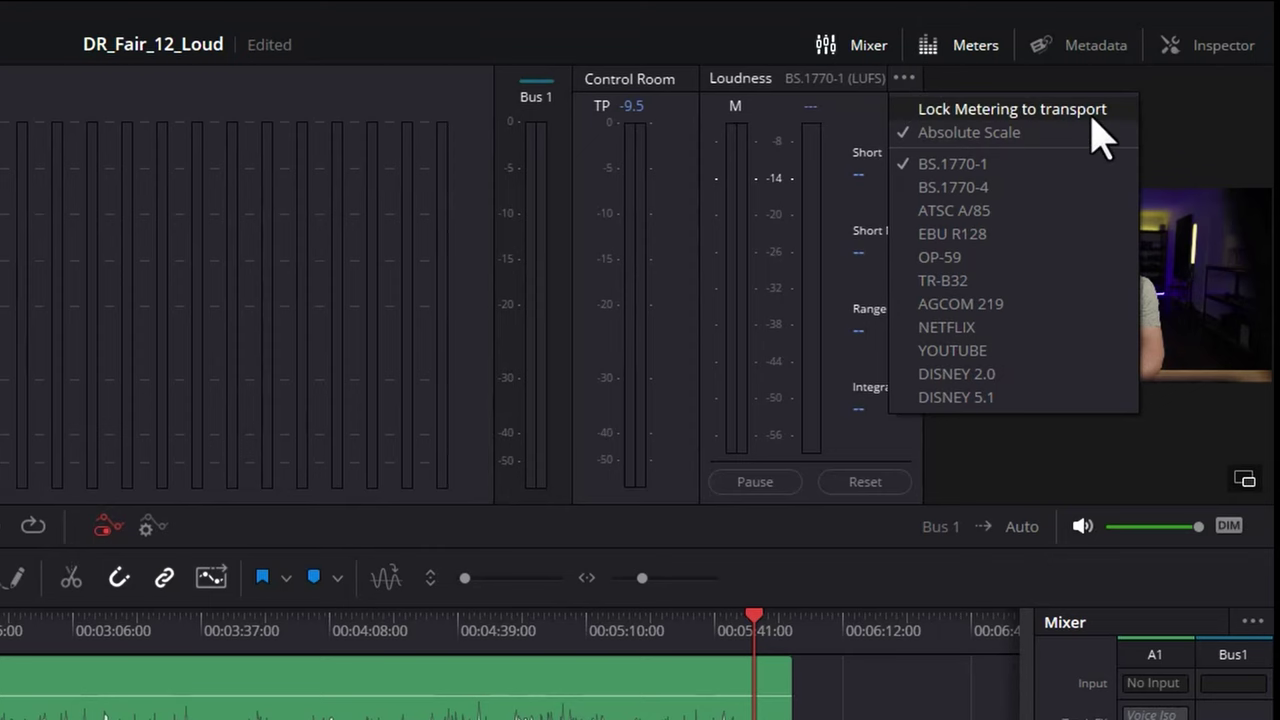
left_click(1090, 112)
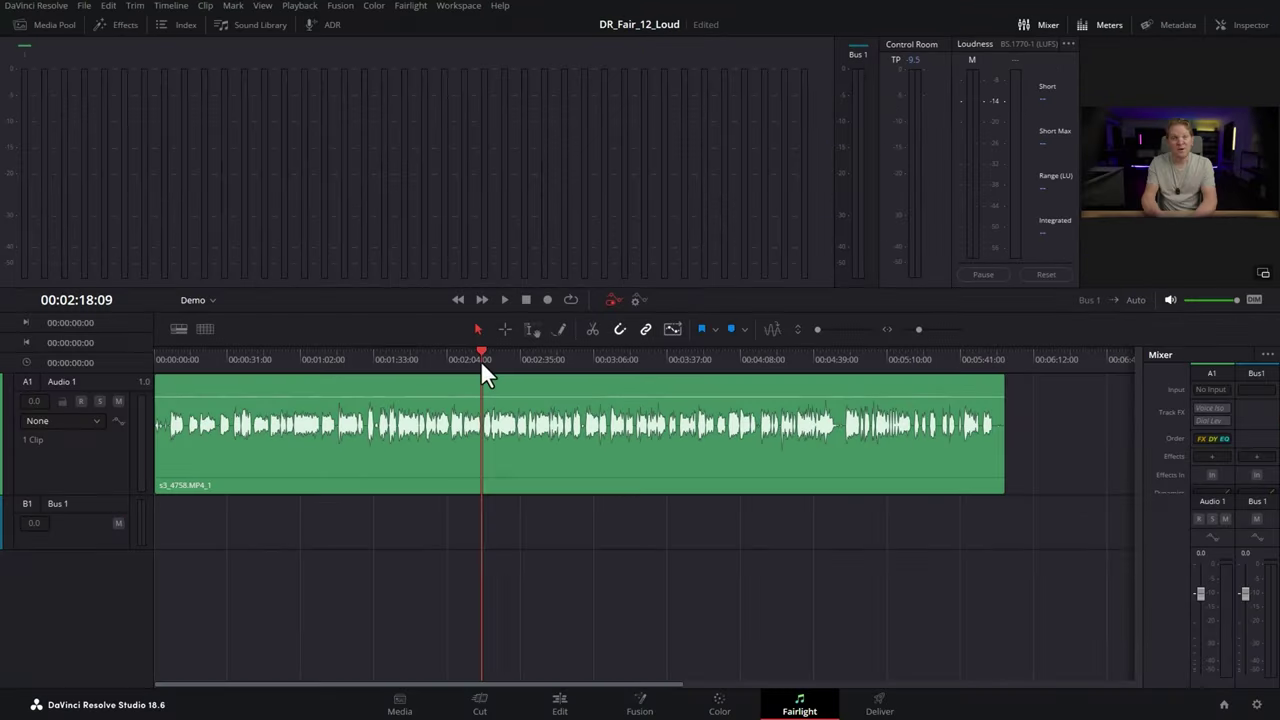
- Run a short test playback, stop at about 1:37, and reset the loudness readings
key("space")
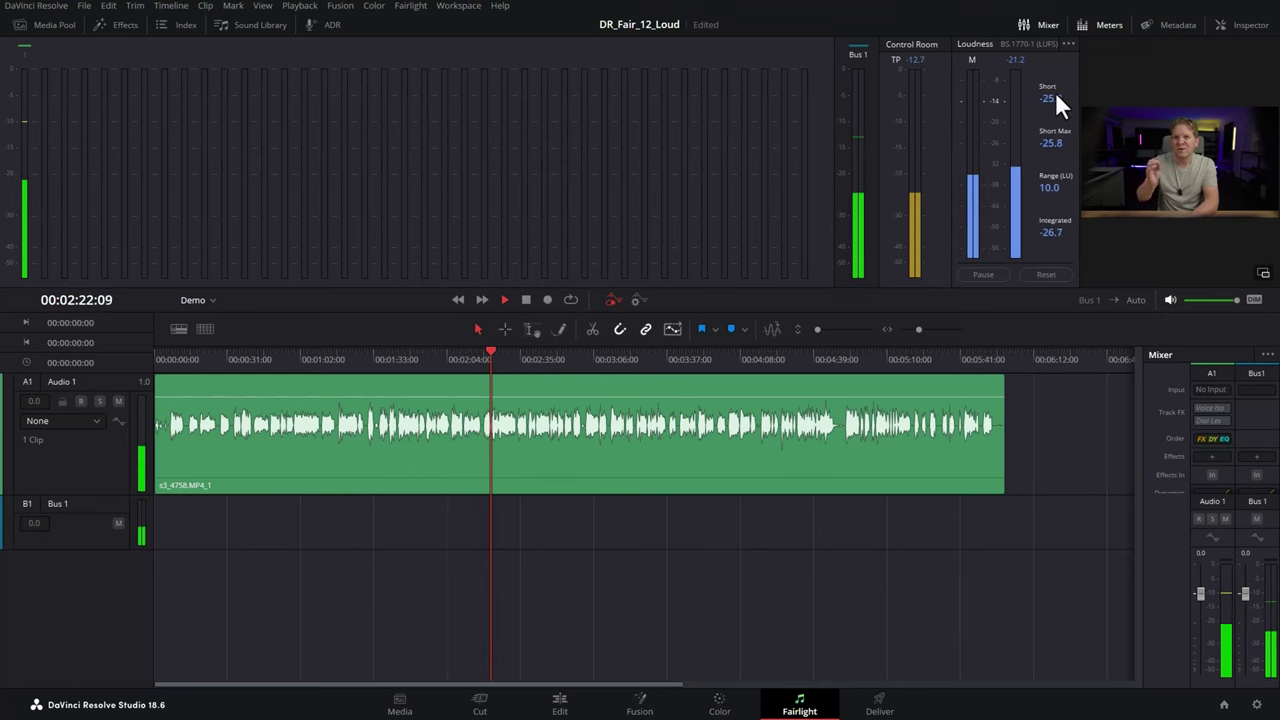
left_click(631, 358)
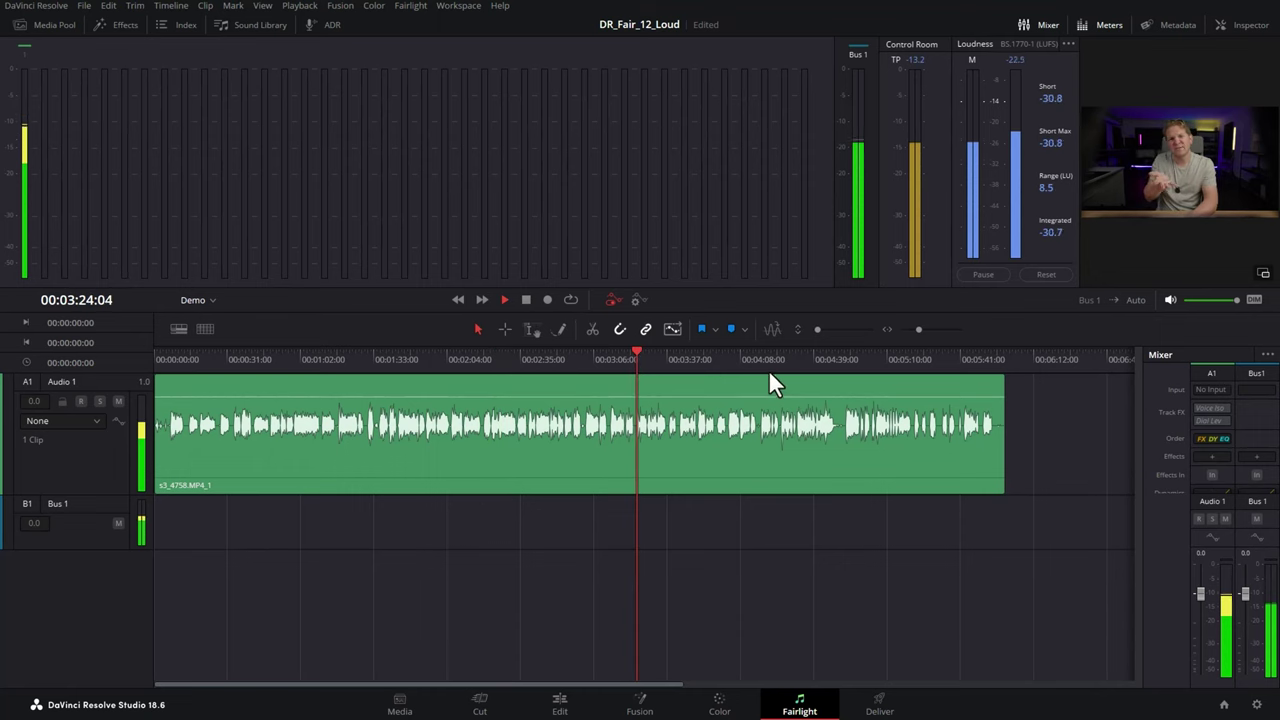
left_click(381, 358)
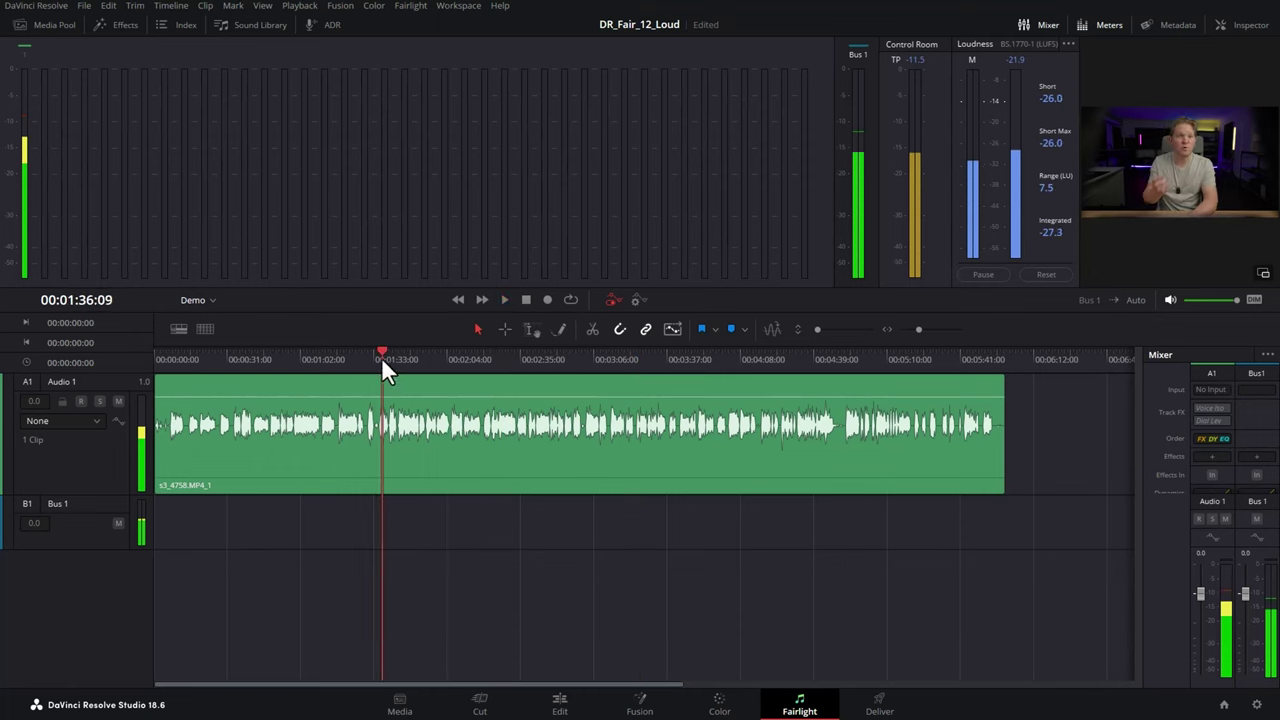
key("space")
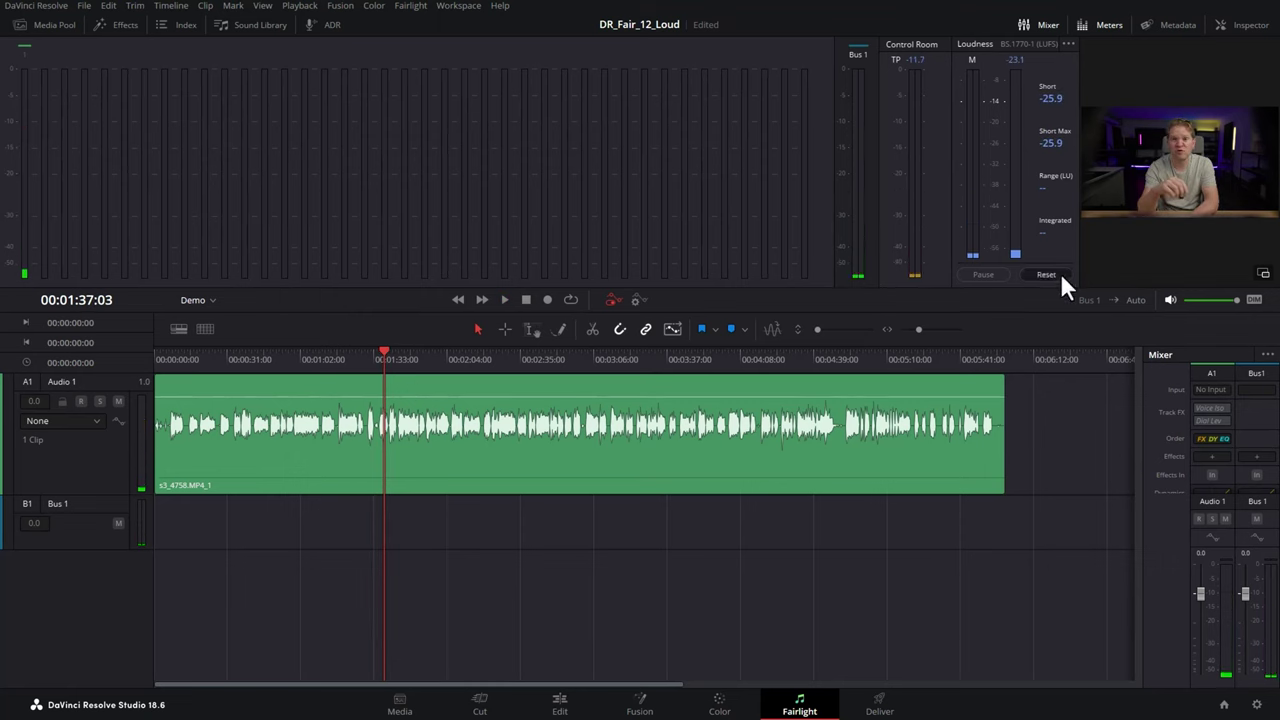
left_click(1059, 271)
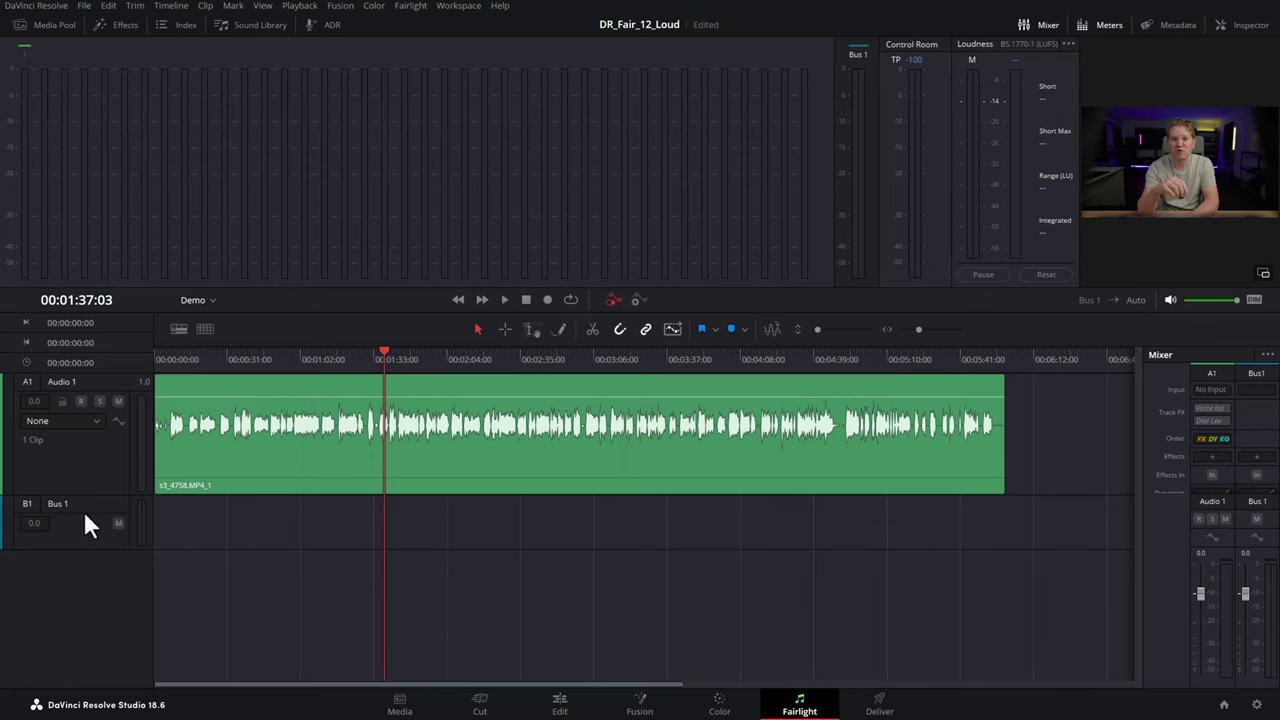
- Enlarge the Bus 1 track and turn on its integrated Loudness History graph
left_click(78, 542)
left_click_drag(80, 550, 86, 678)
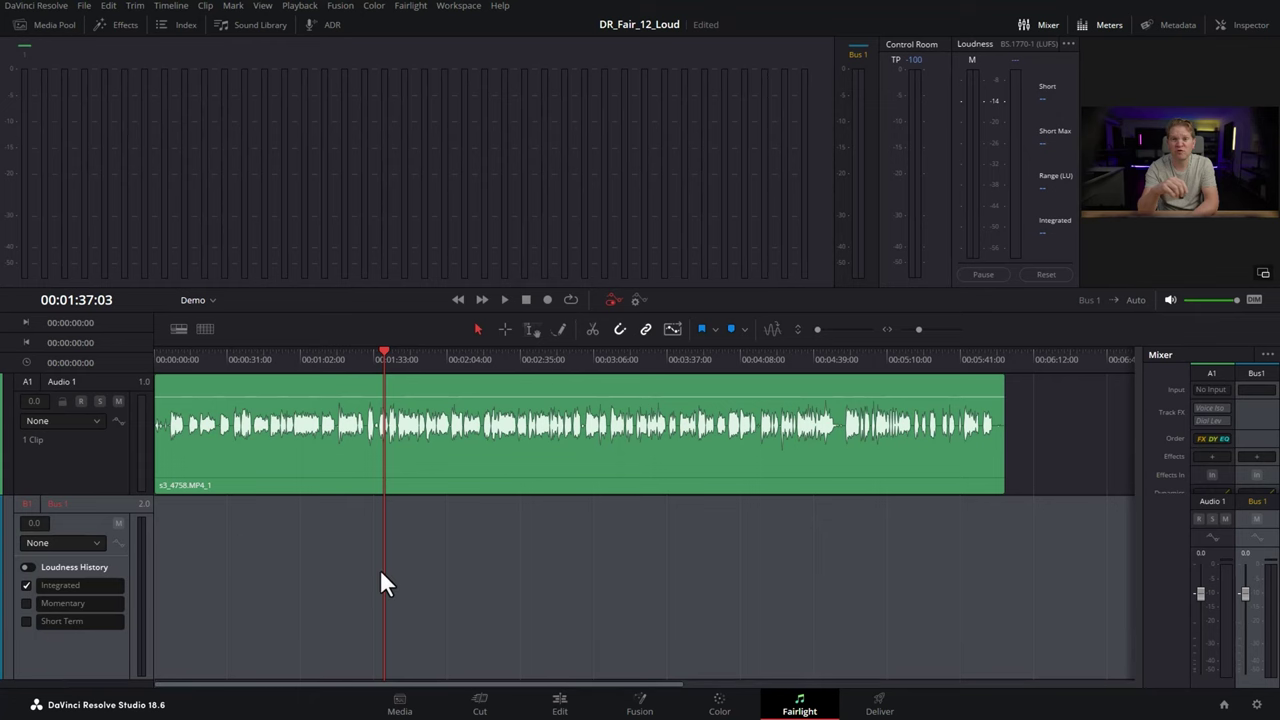
left_click(27, 567)
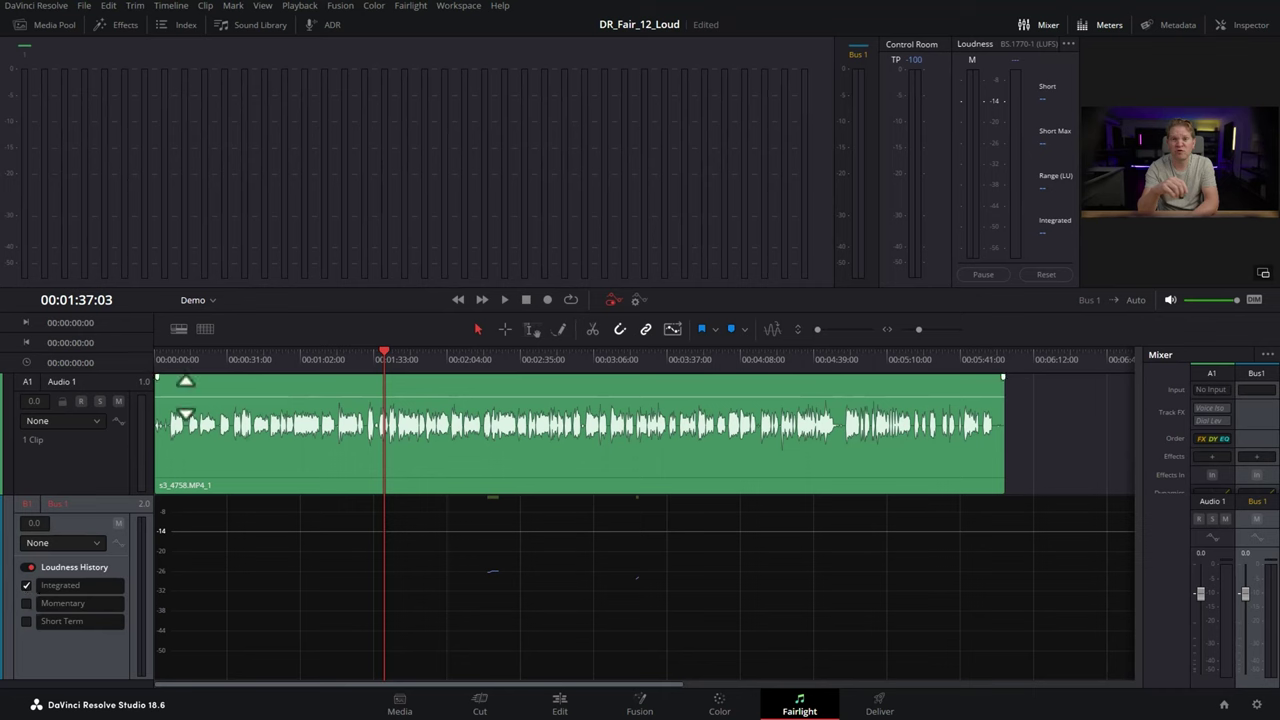
- Play from the timeline start to plot Bus 1's loudness history, then shrink the track back
left_click(172, 358)
key("Home")
key("space")
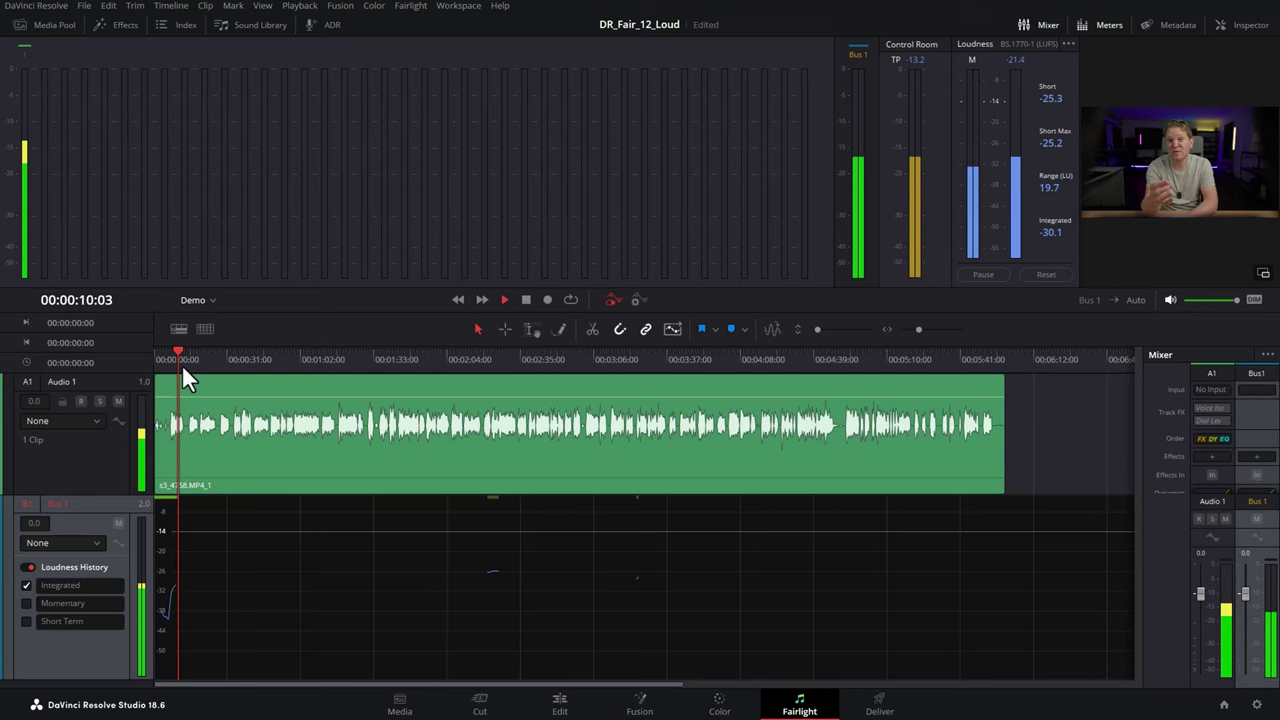
scroll(183, 380, "up", 3)
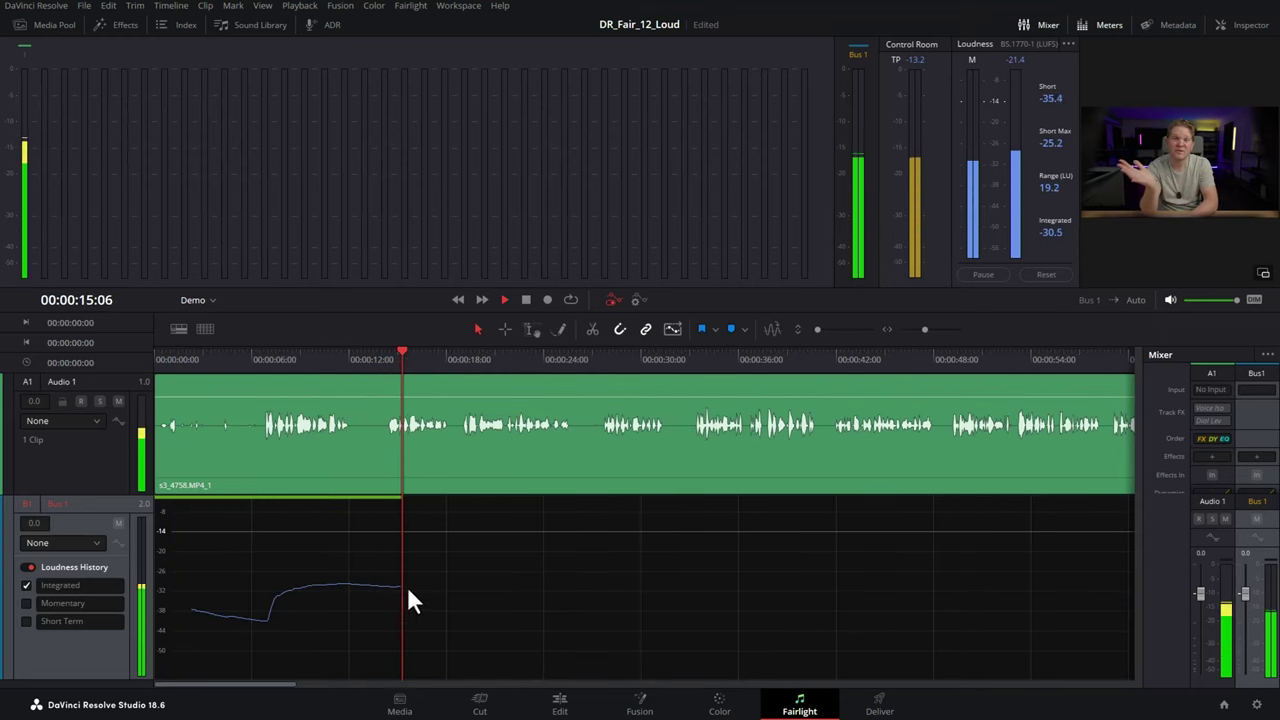
scroll(446, 583, "down", 5)
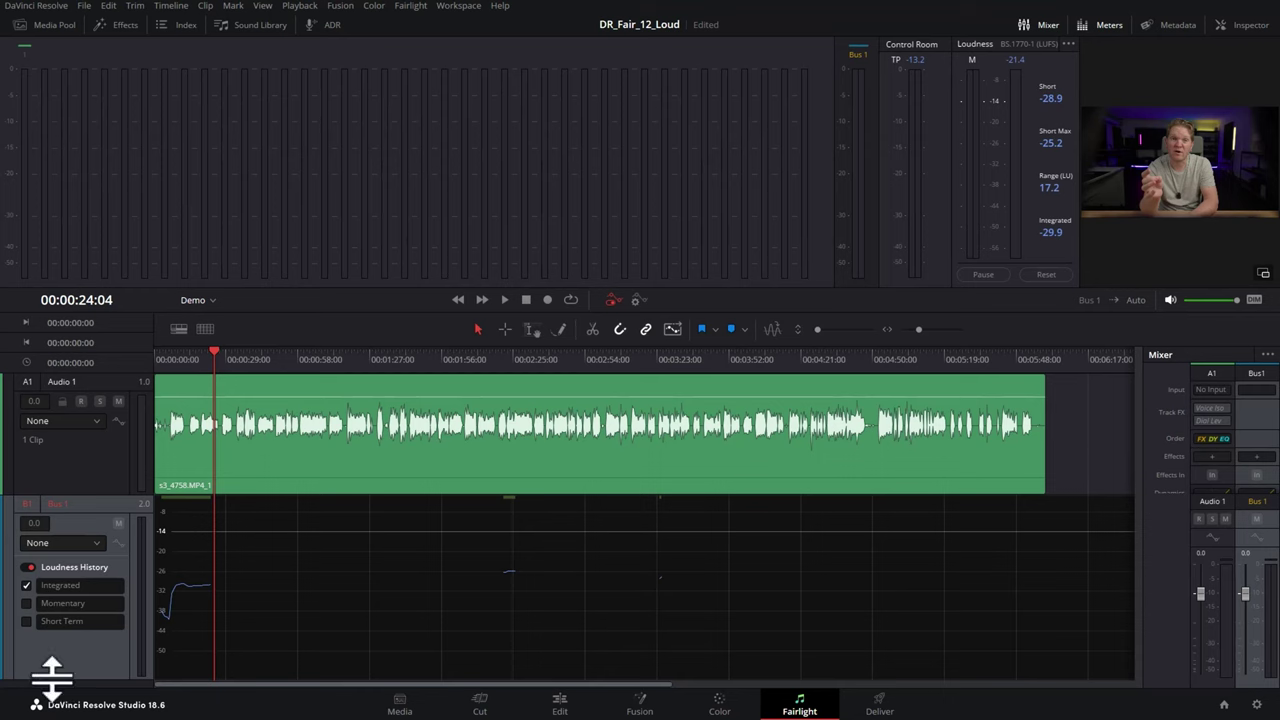
left_click_drag(52, 680, 75, 545)
key("Home")
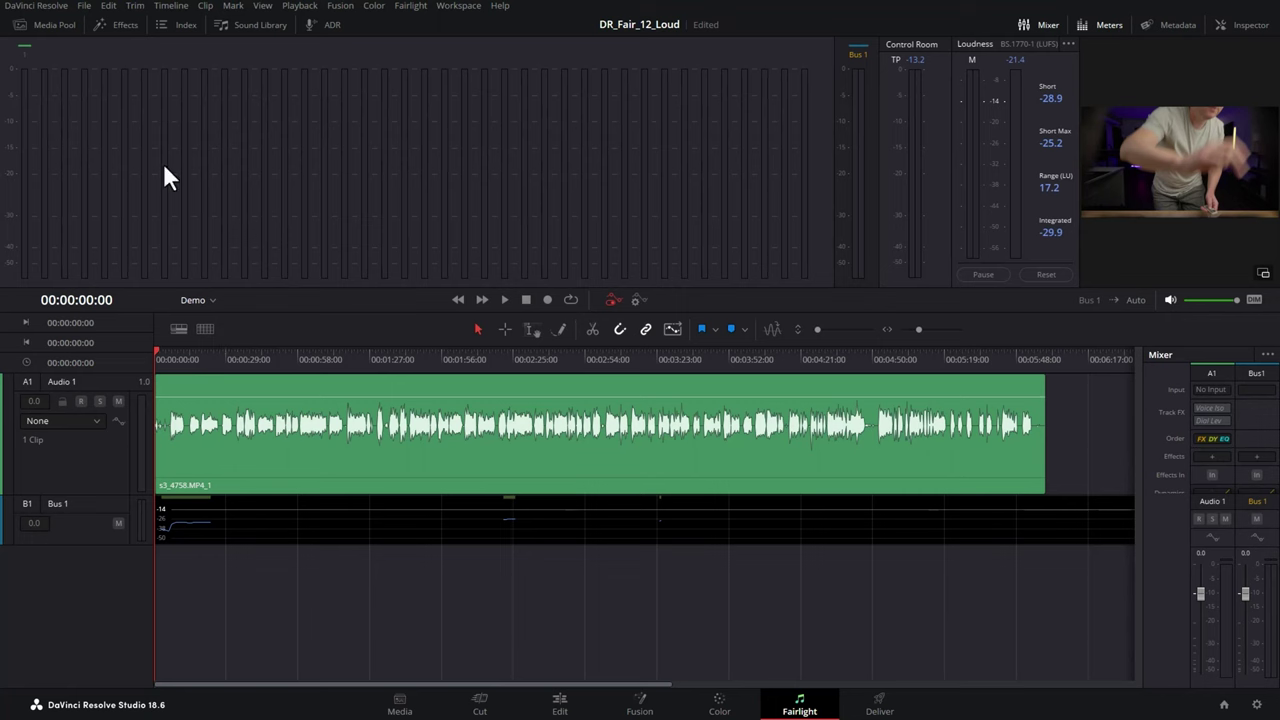
left_click(168, 7)
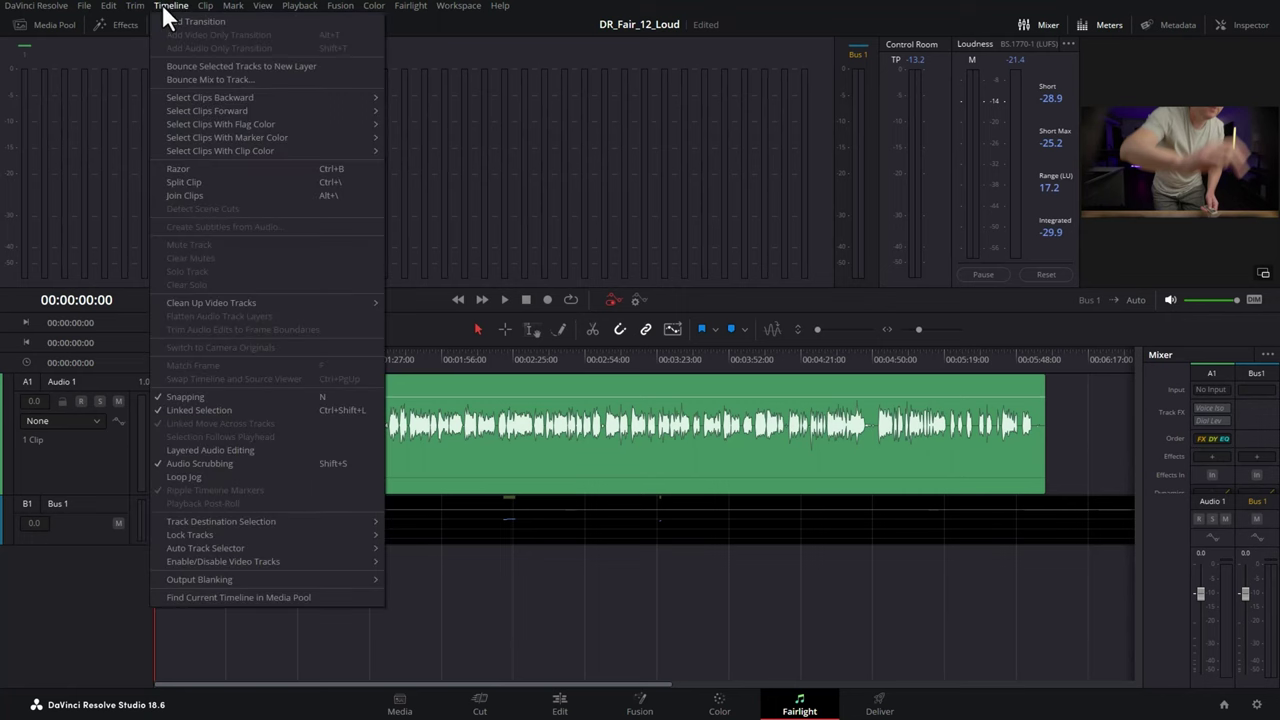
- Bounce the Bus 1 mix with Bounce Mix to Track, destination set to New Track
left_click(277, 79)
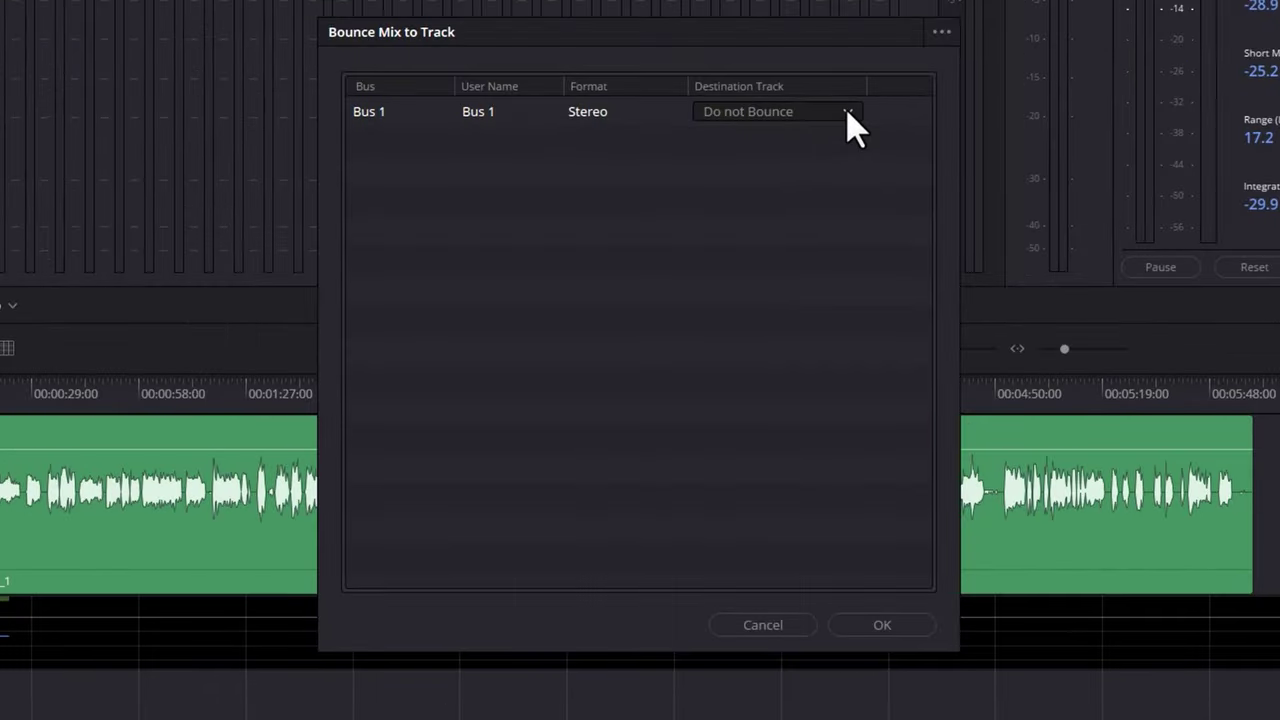
left_click(773, 178)
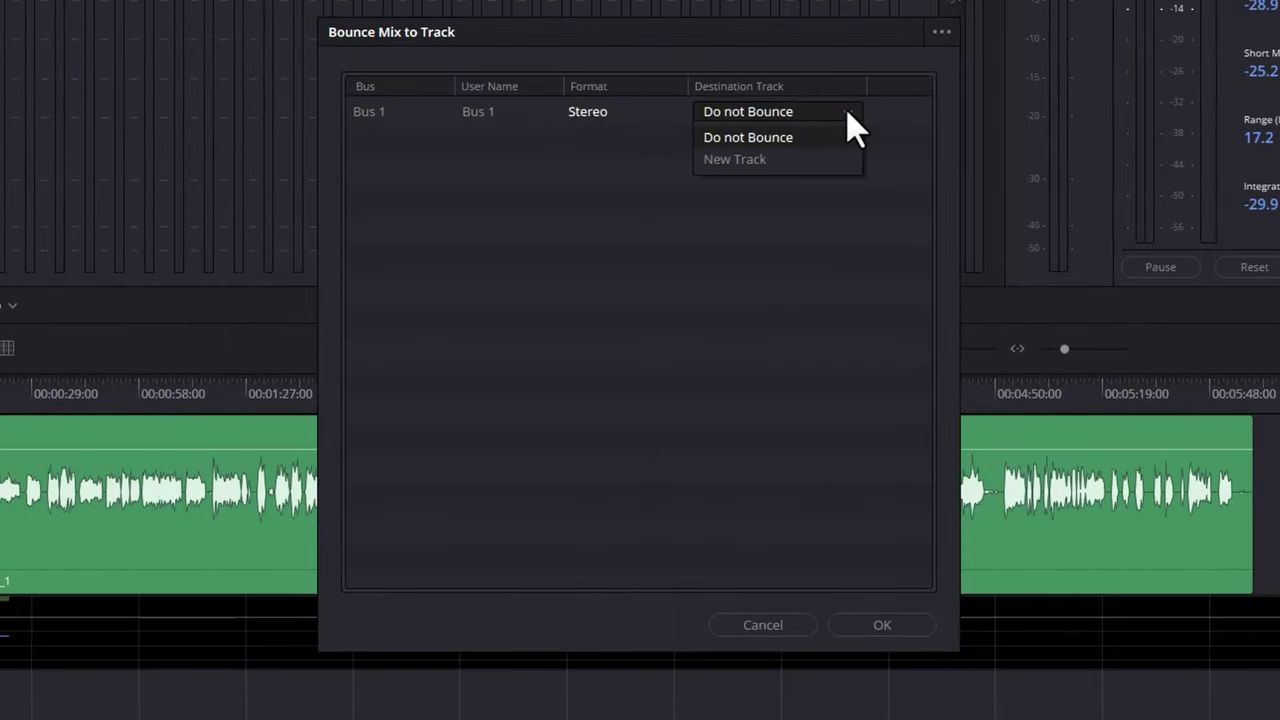
left_click(738, 162)
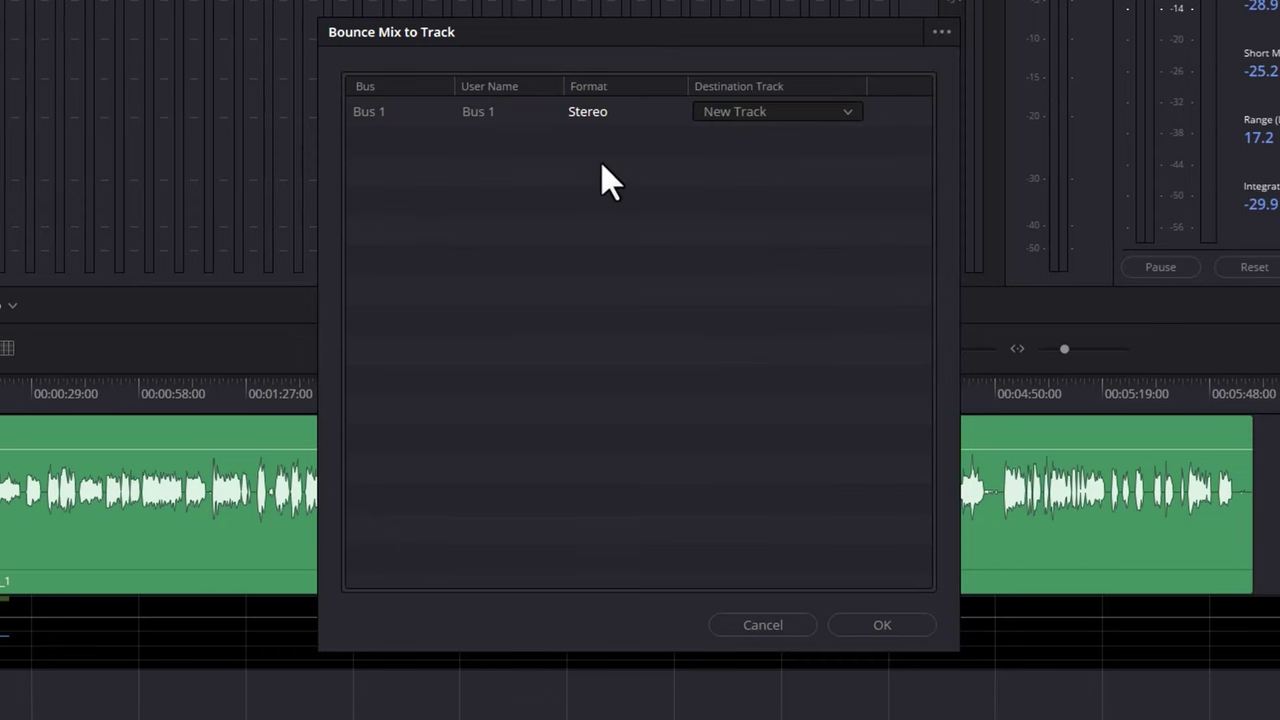
left_click(882, 626)
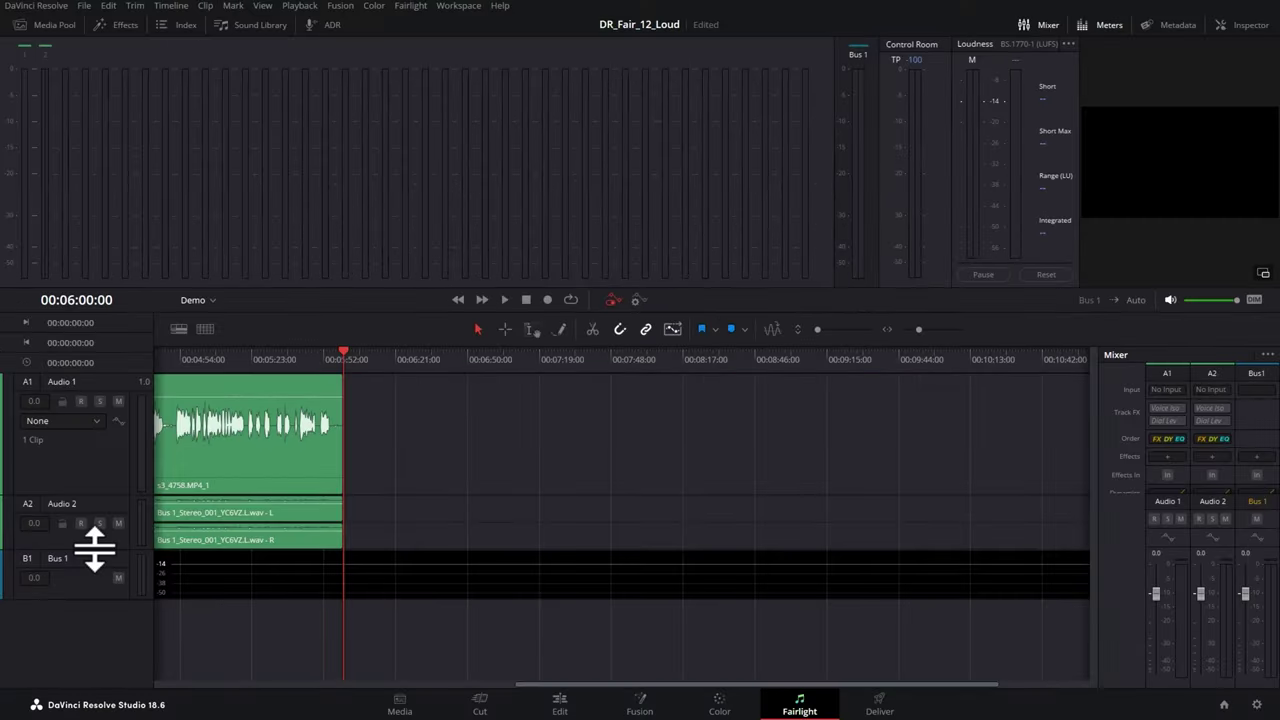
- Enlarge the Audio 2 track and select its bounced Bus 1 stereo clip
left_click_drag(95, 548, 97, 616)
left_click(77, 502)
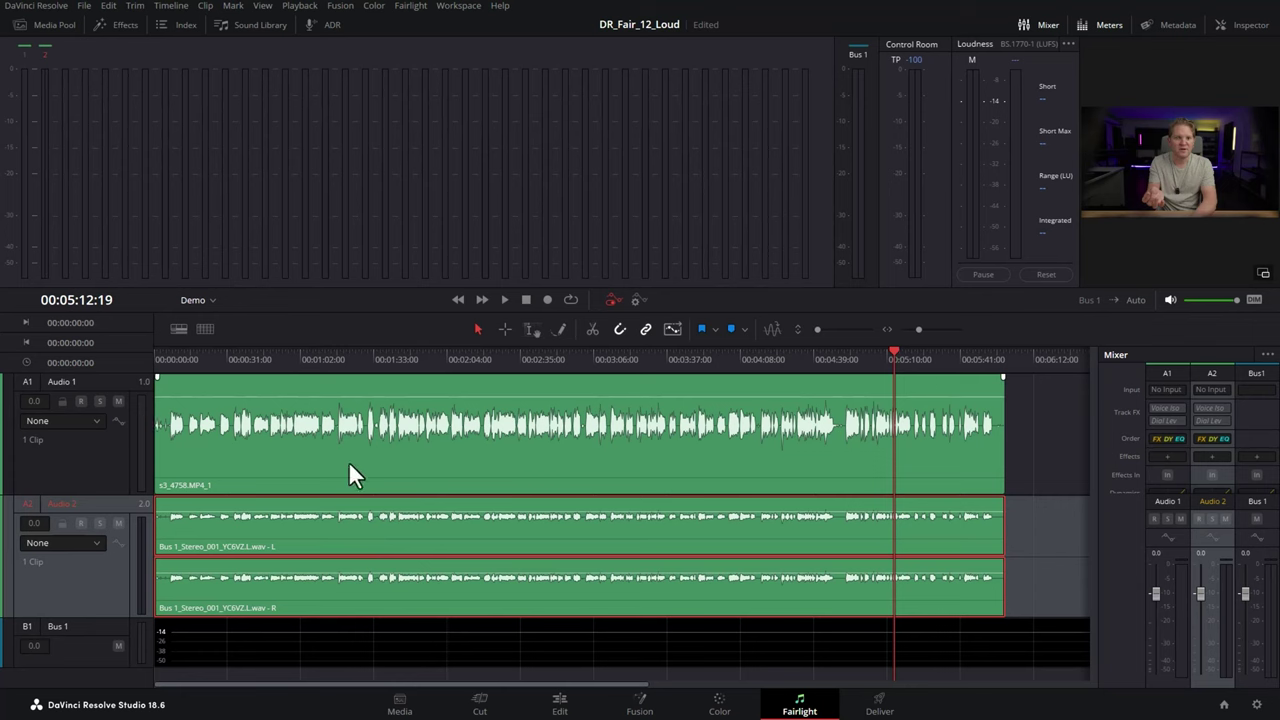
right_click(461, 534)
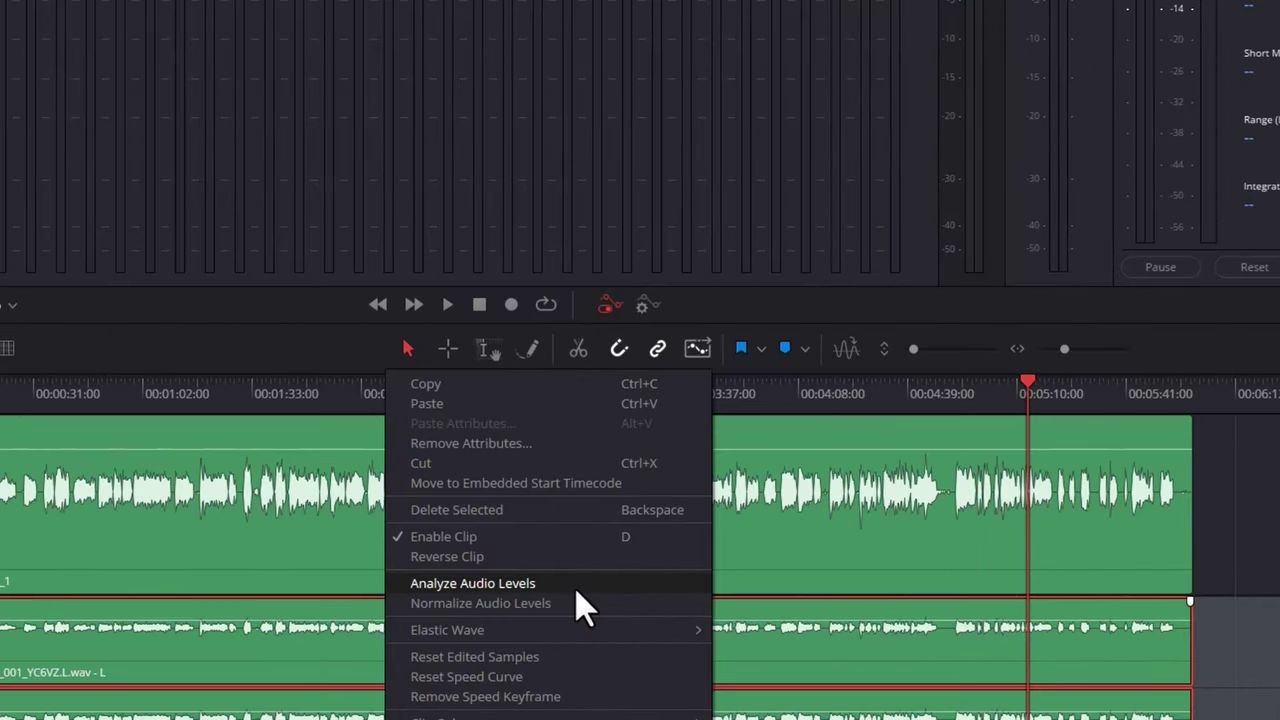
- Analyze the bounced clip's audio levels under ITU-R BS.1770-4: -9.0 dBFS true peak, -26.5 LUFS integrated
left_click(576, 586)
left_click(784, 332)
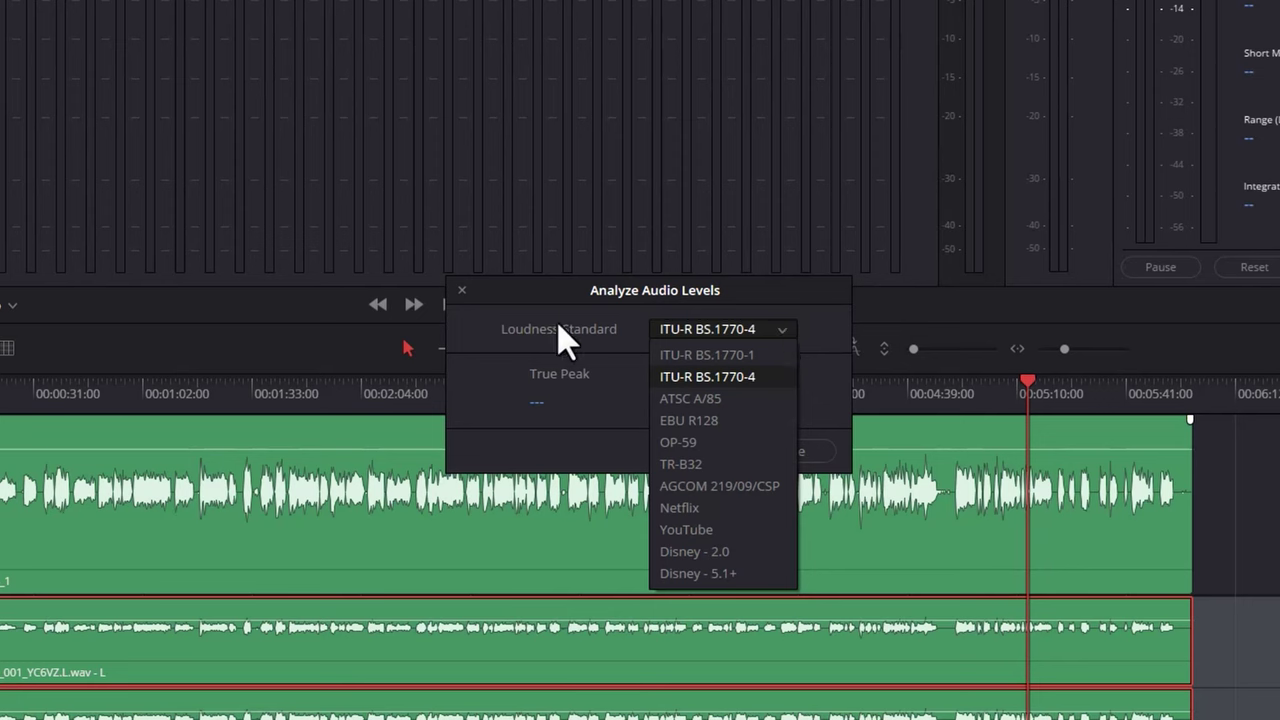
left_click(755, 377)
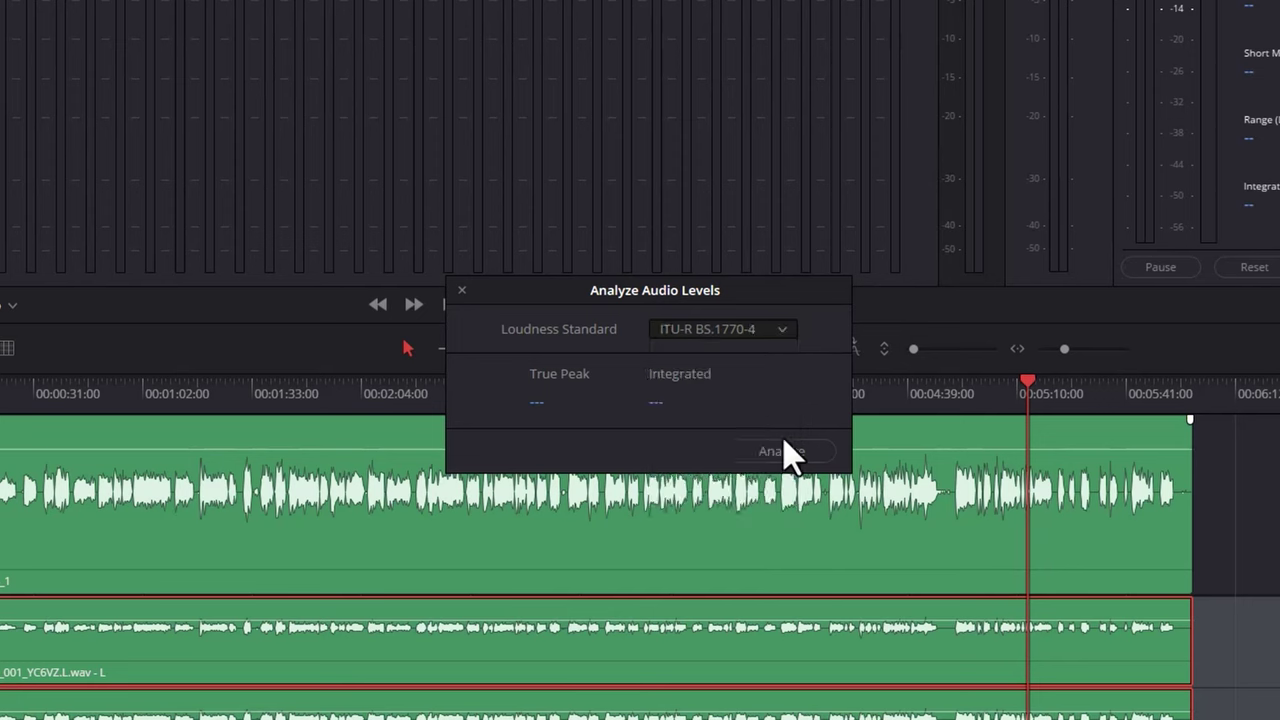
left_click(792, 451)
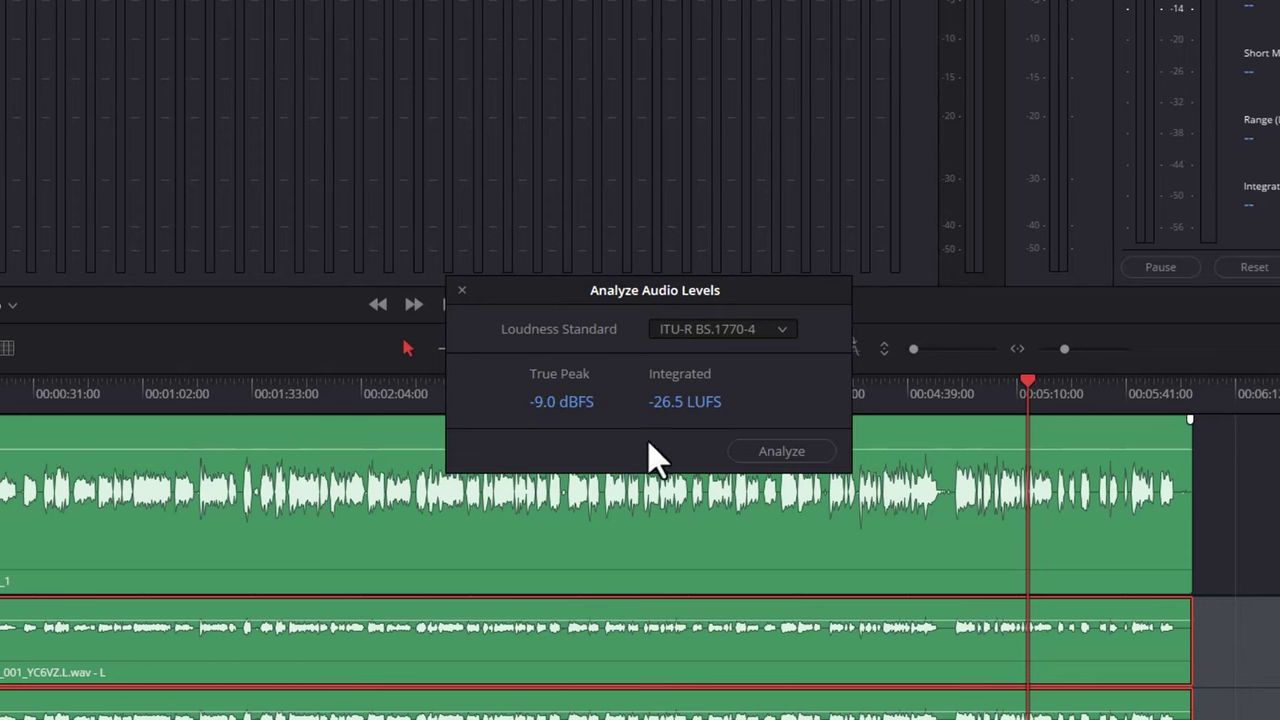
left_click(461, 290)
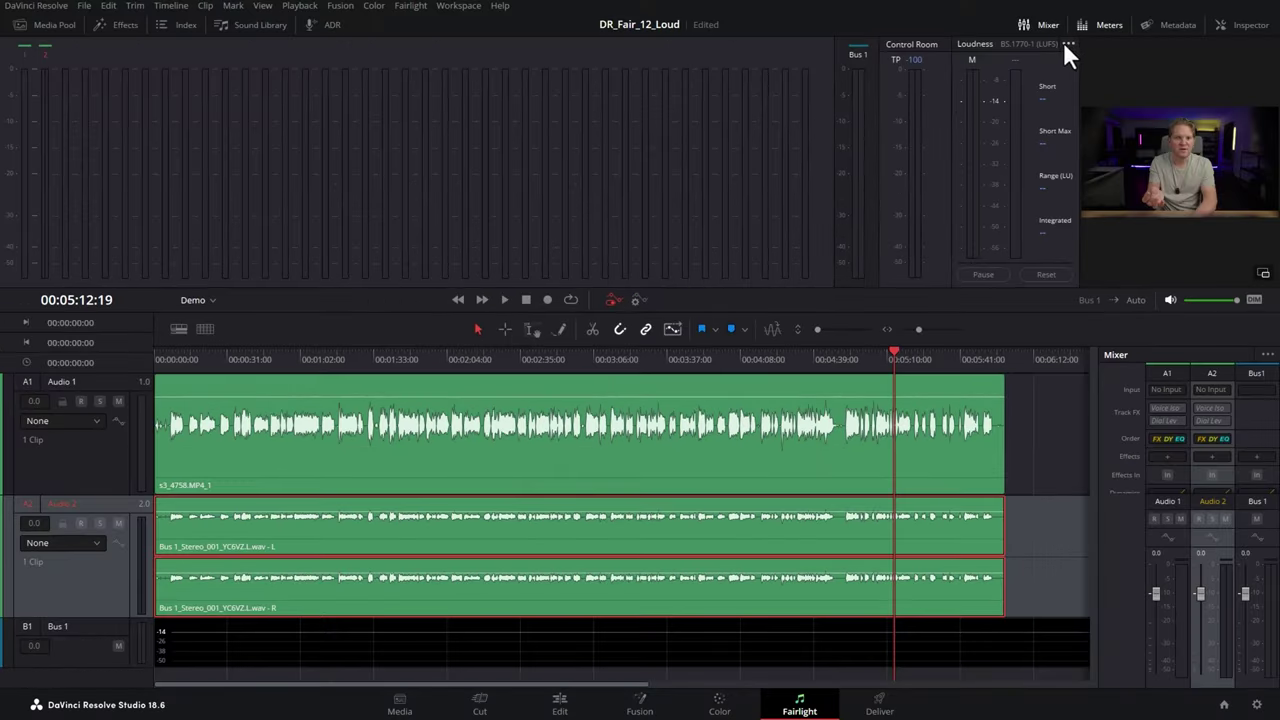
- Switch the Loudness meter to BS.1770-4 and meter a short playback from about 00:02:02
left_click(1068, 45)
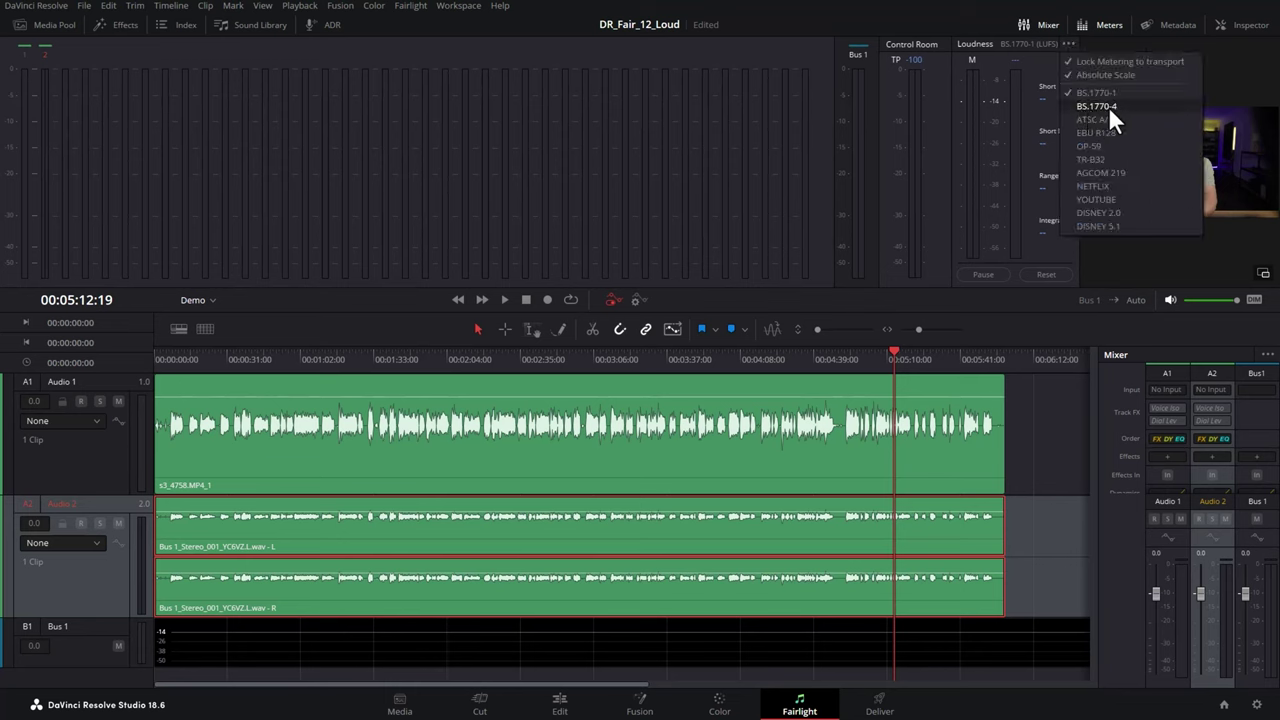
left_click(1120, 106)
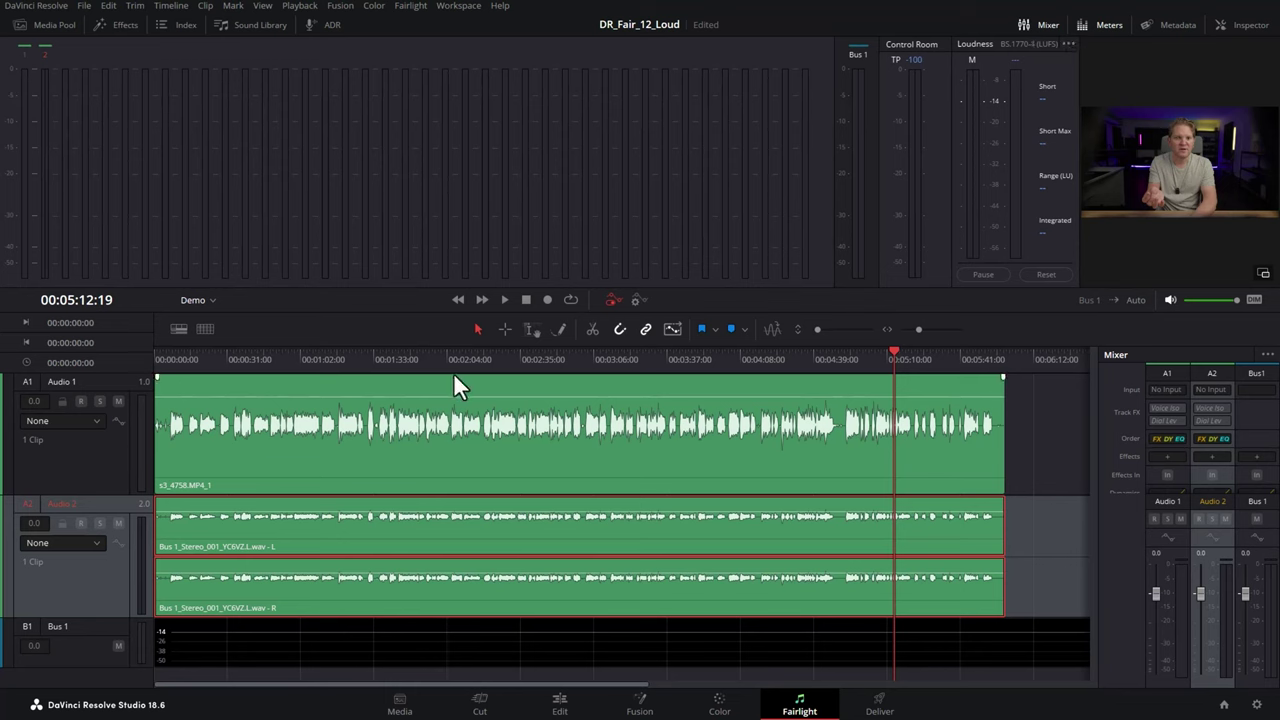
left_click(440, 352)
key("space")
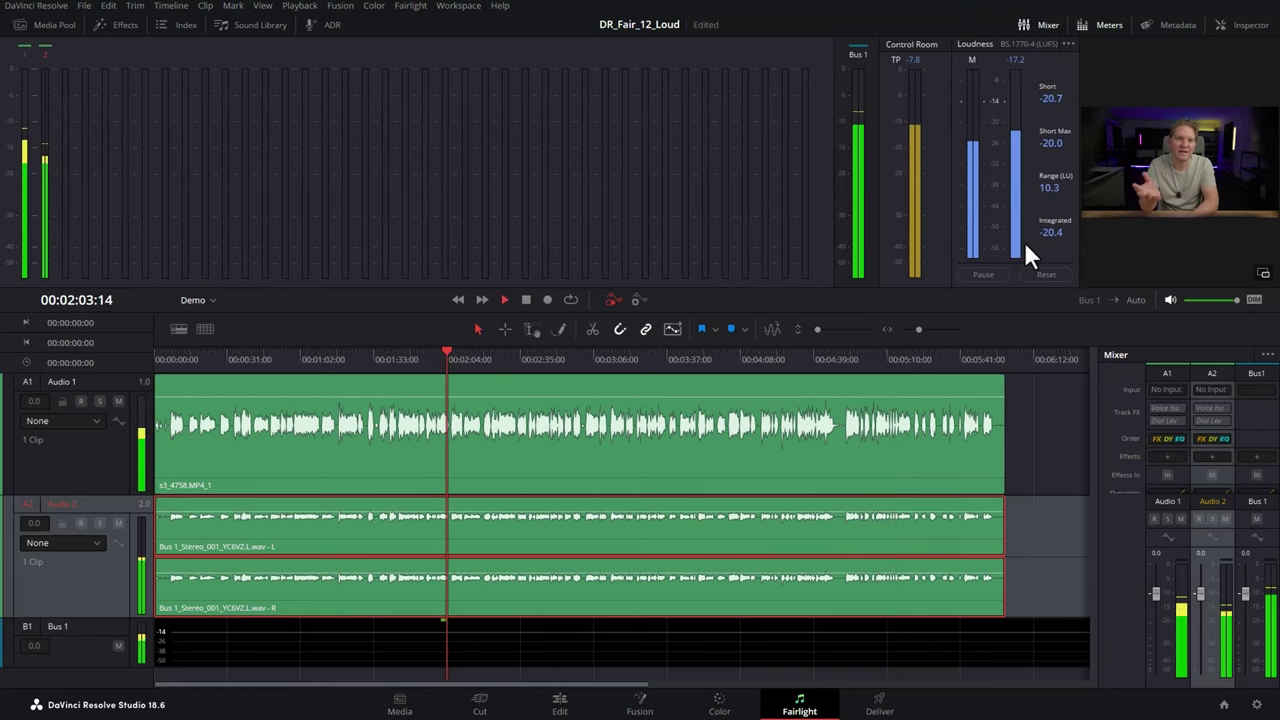
key("space")
- Delete the bounced Bus 1 clip so Audio 2 is empty and only the voice clip remains
left_click(162, 6)
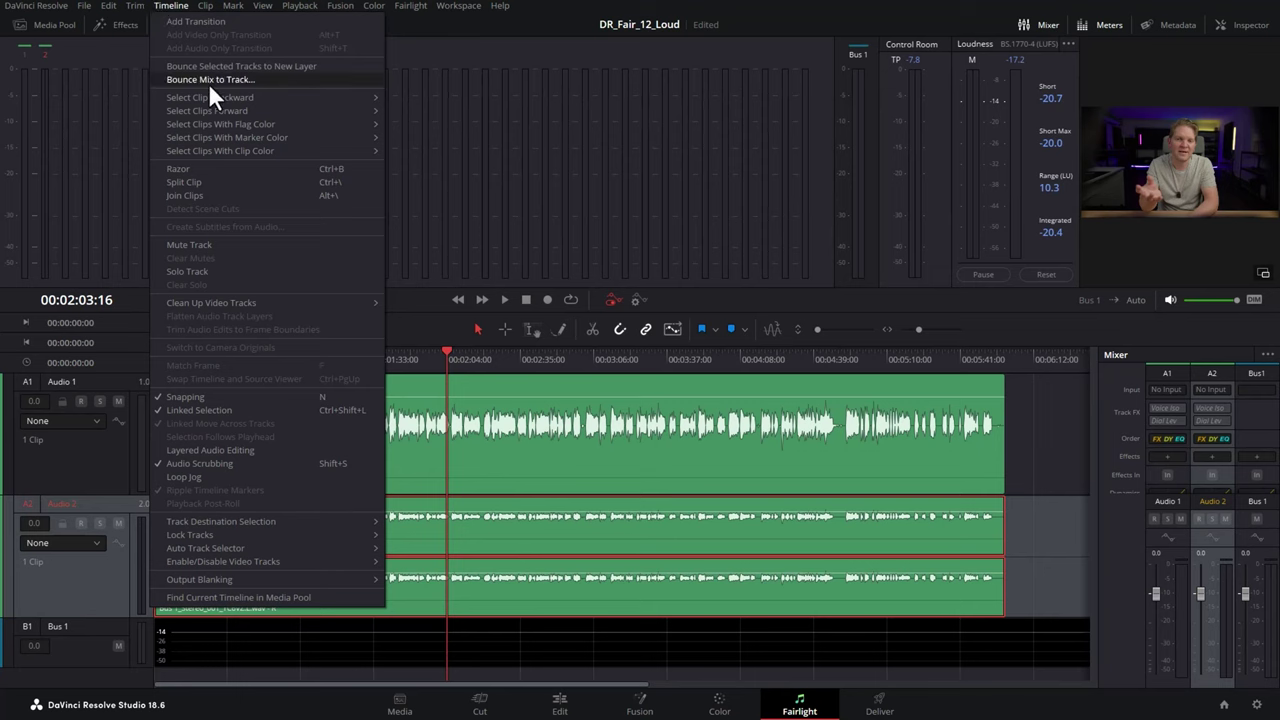
left_click(566, 528)
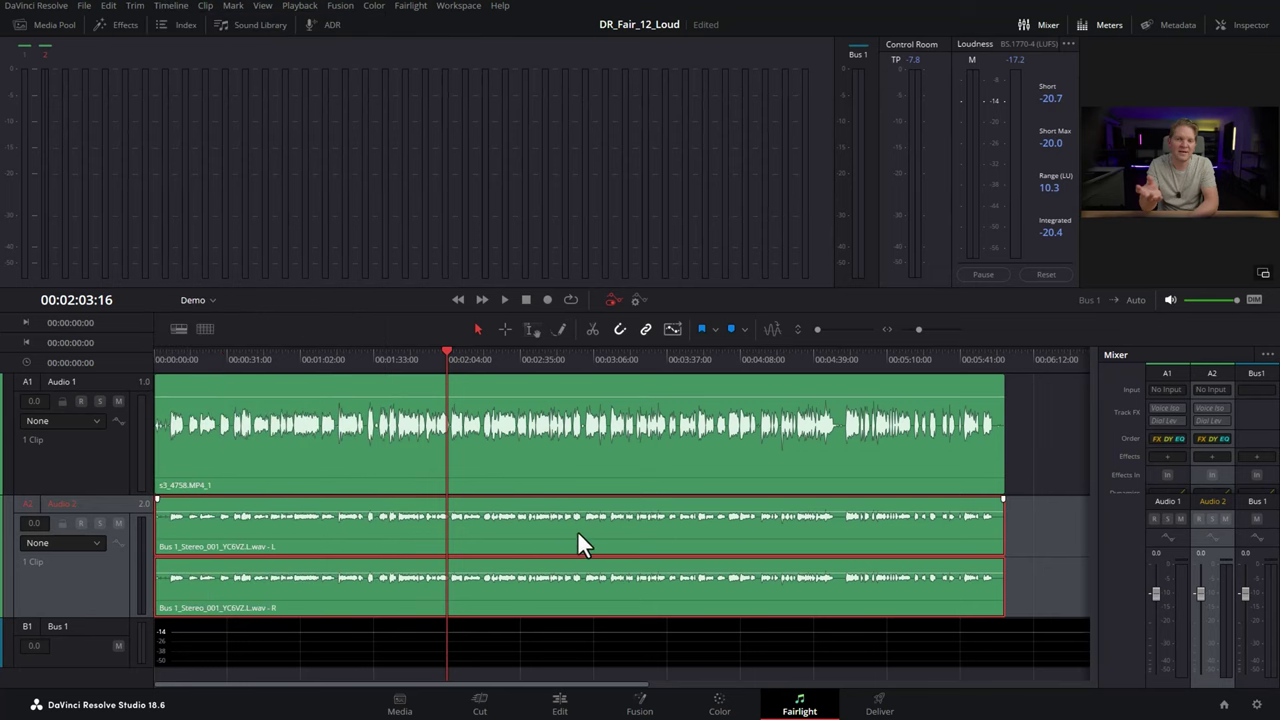
key("Delete")
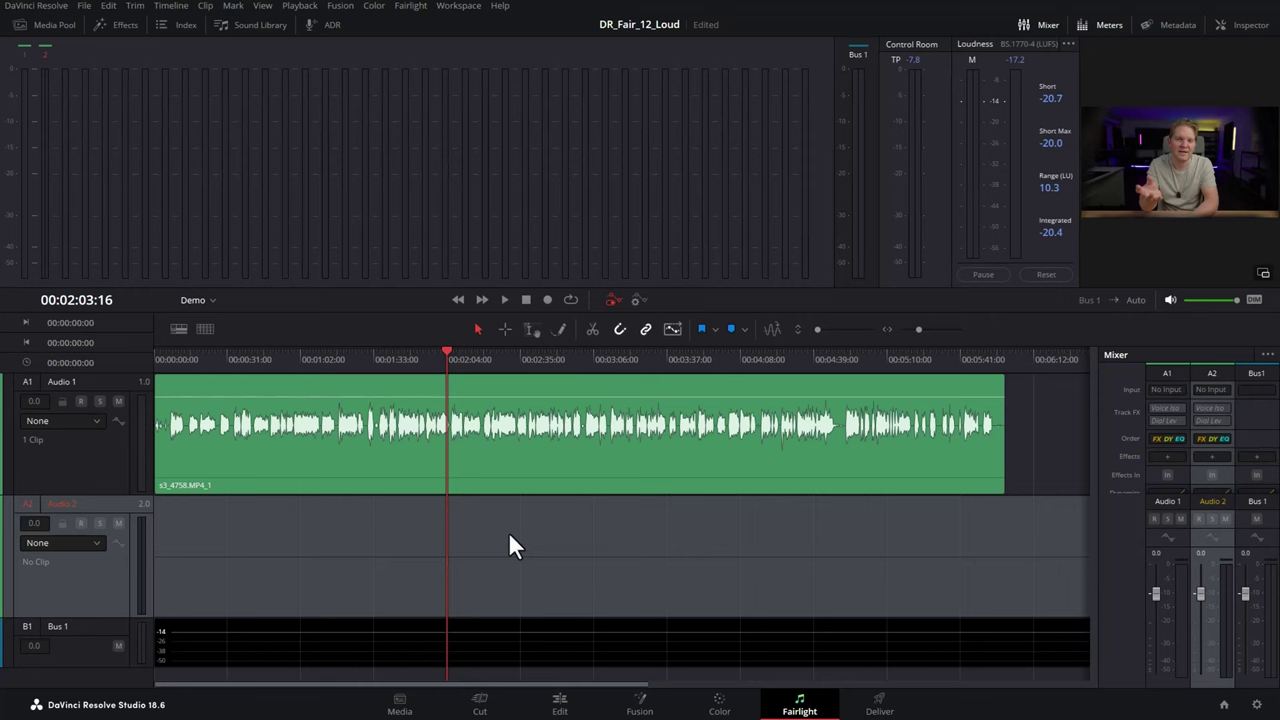
left_click(86, 7)
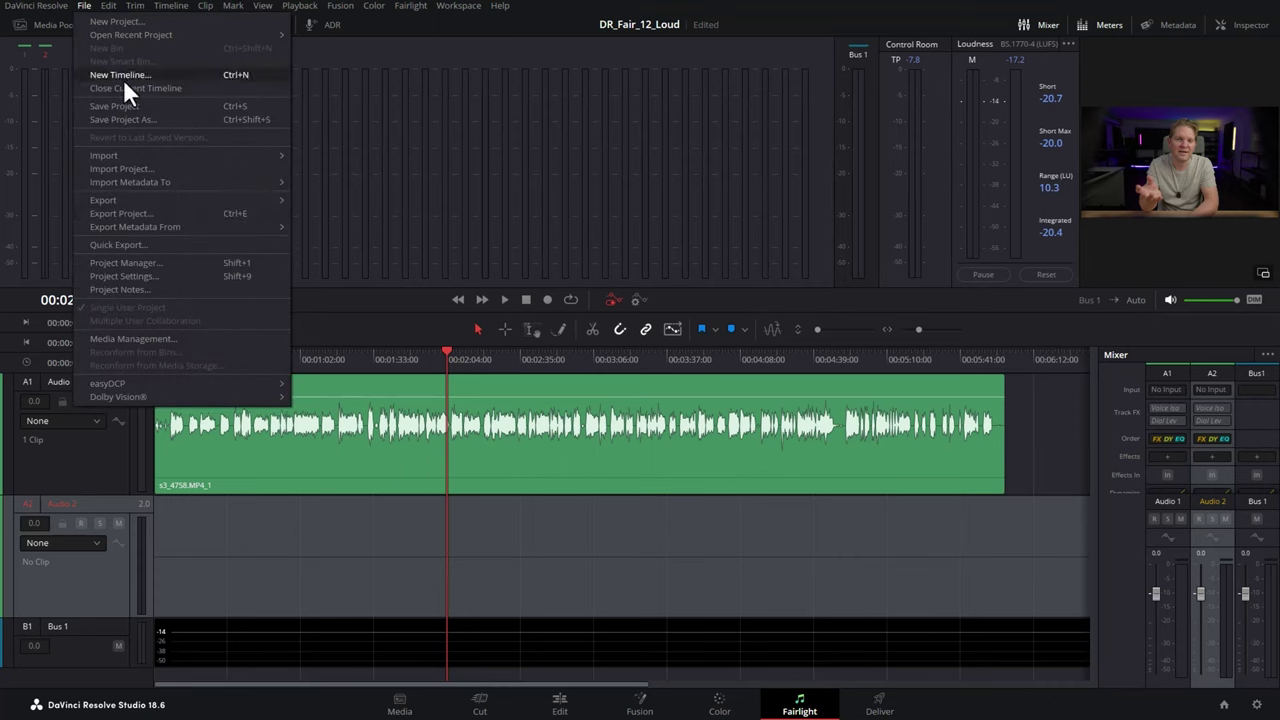
- Set the Fairlight target loudness level to -18 LUFS in Project Settings and save
left_click(218, 277)
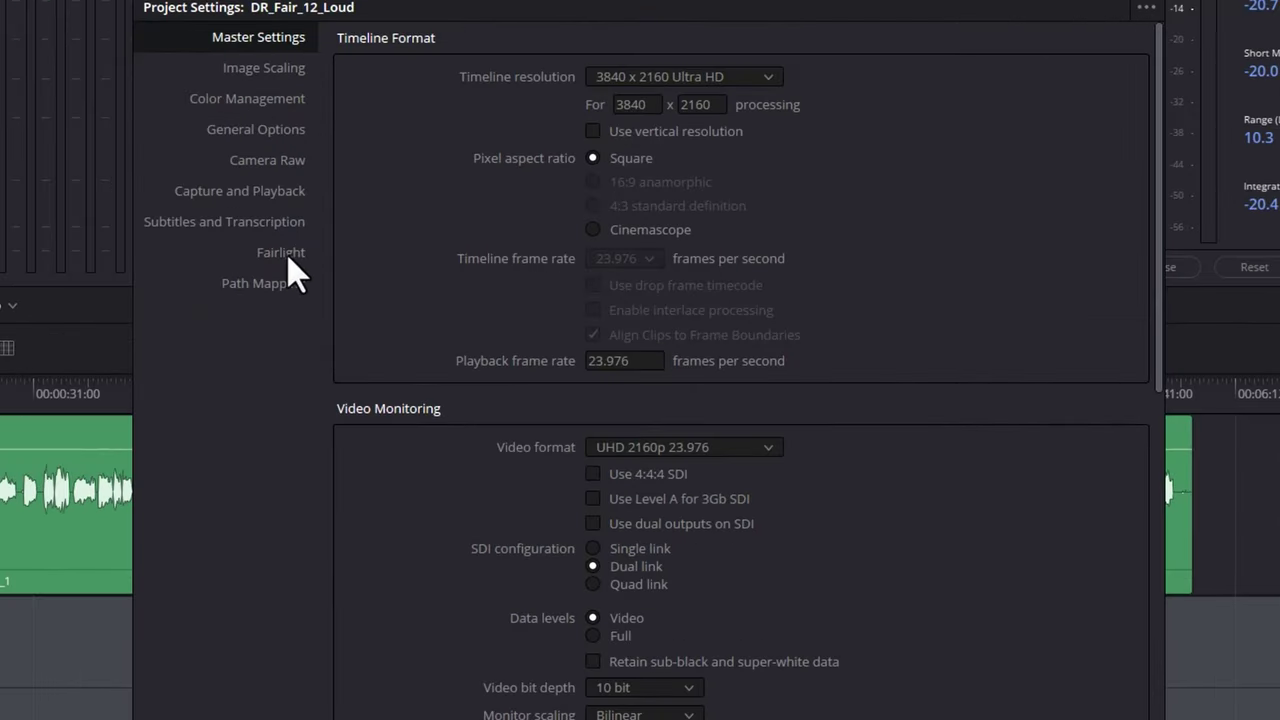
left_click(285, 262)
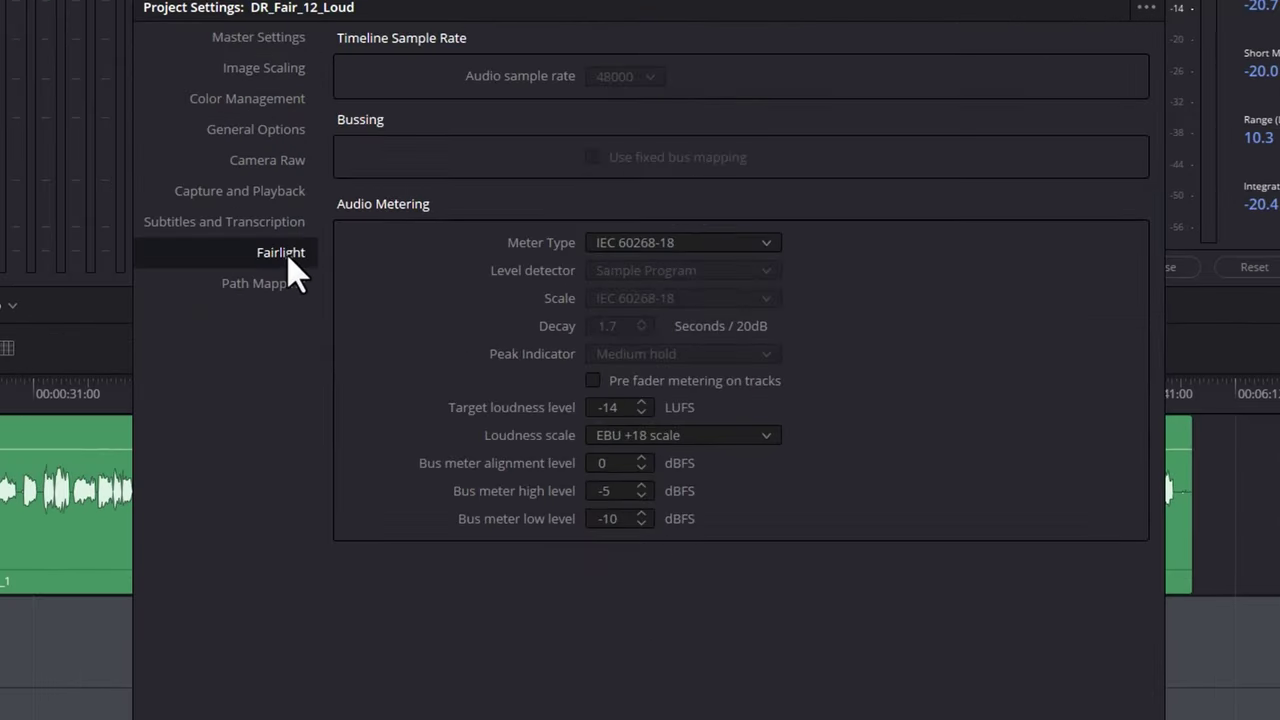
left_click(643, 413)
left_click(644, 404)
left_click(642, 413)
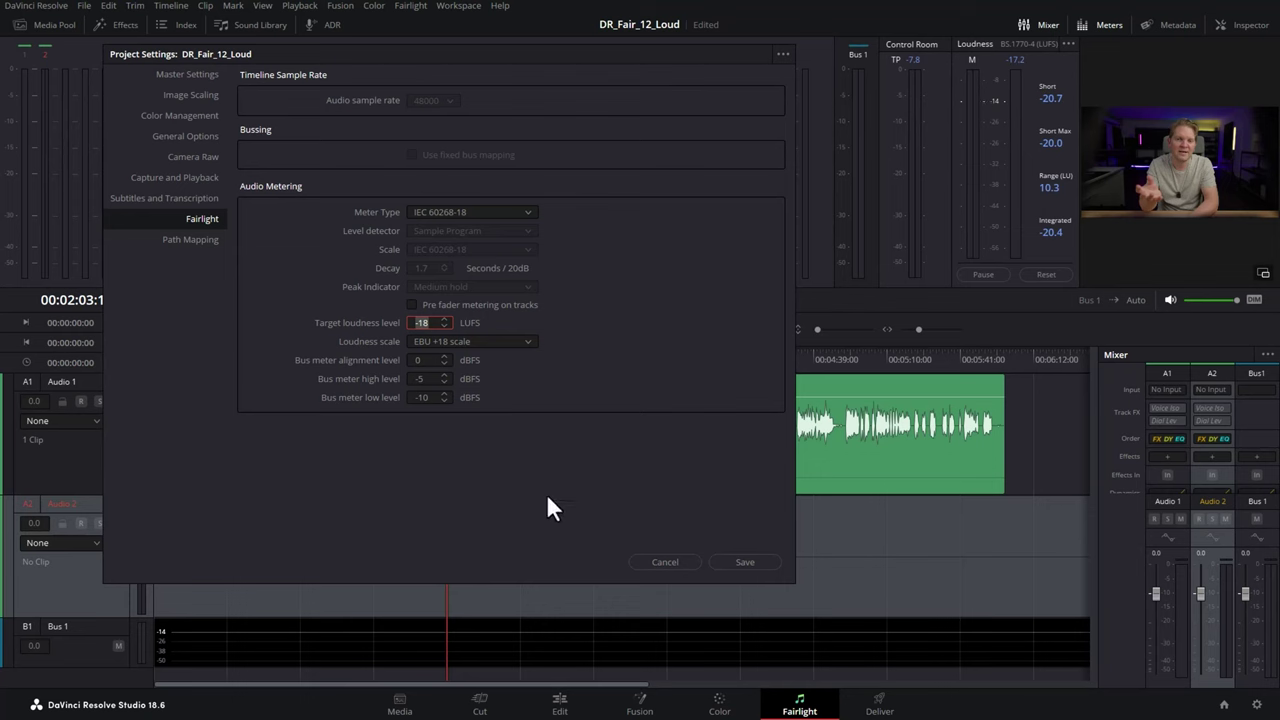
left_click(744, 562)
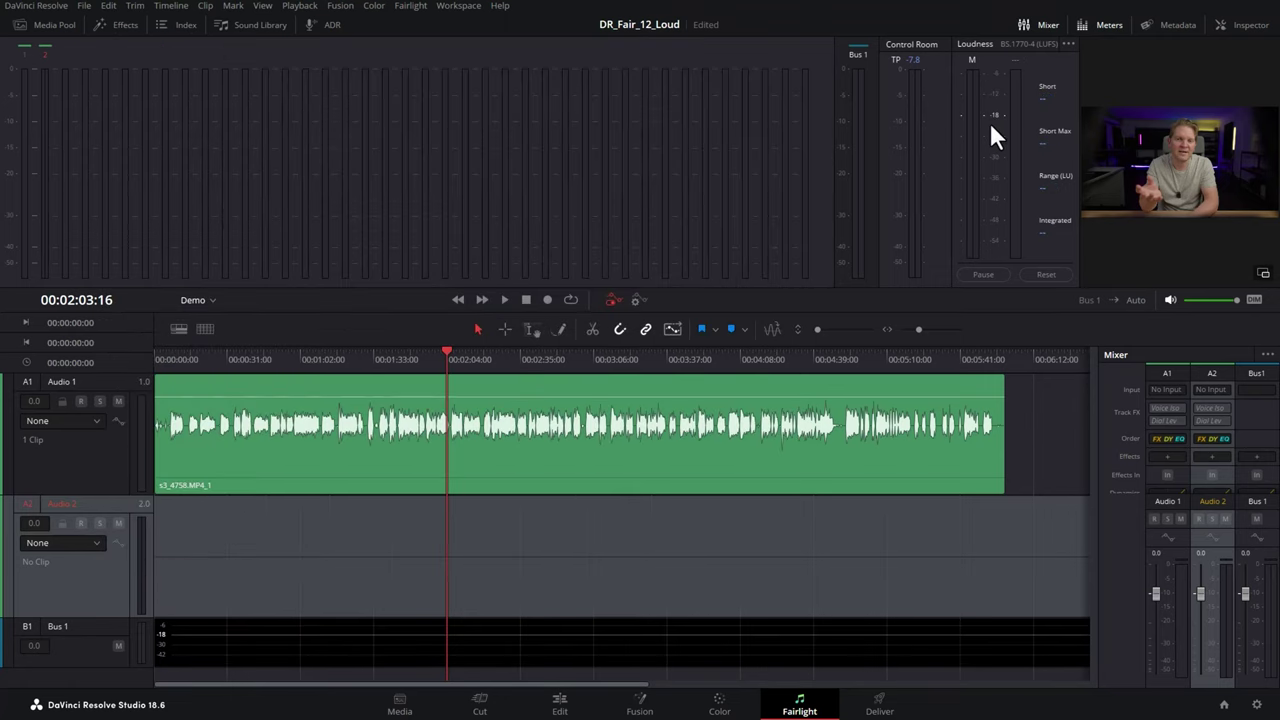
- Switch the loudness meter to the YOUTUBE standard, centred on -14 LUFS
left_click(1068, 45)
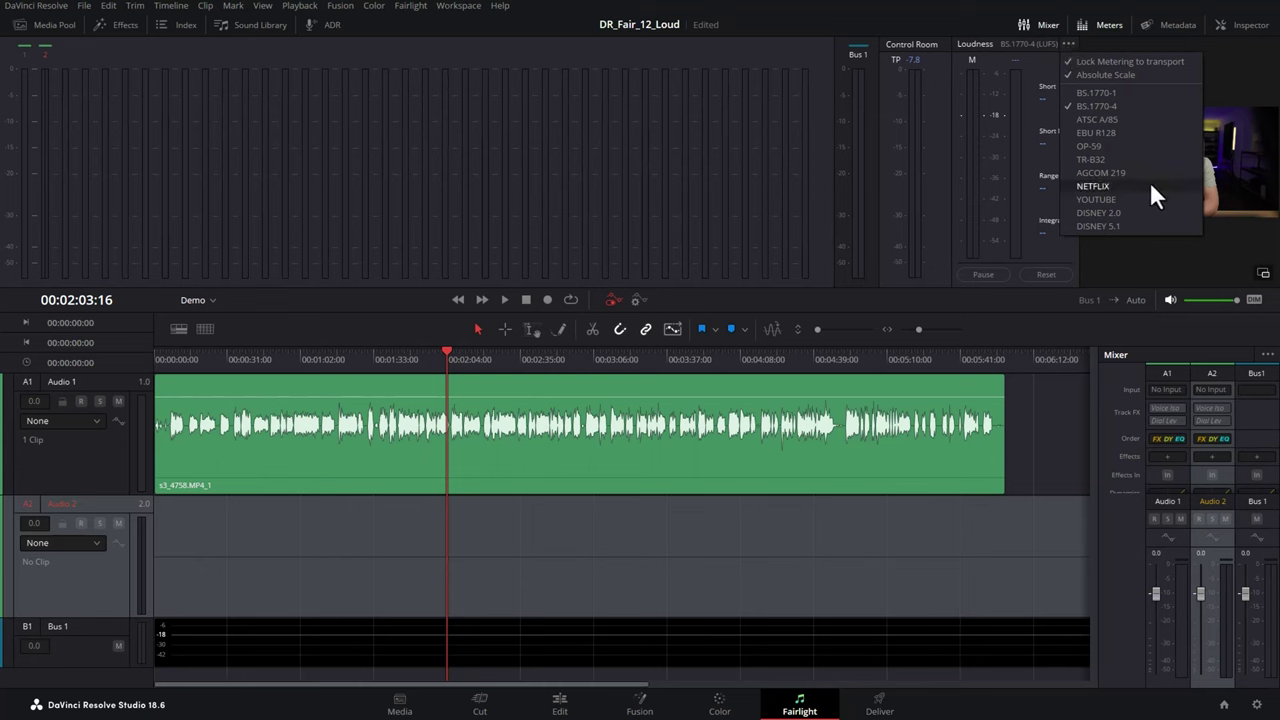
left_click(1109, 199)
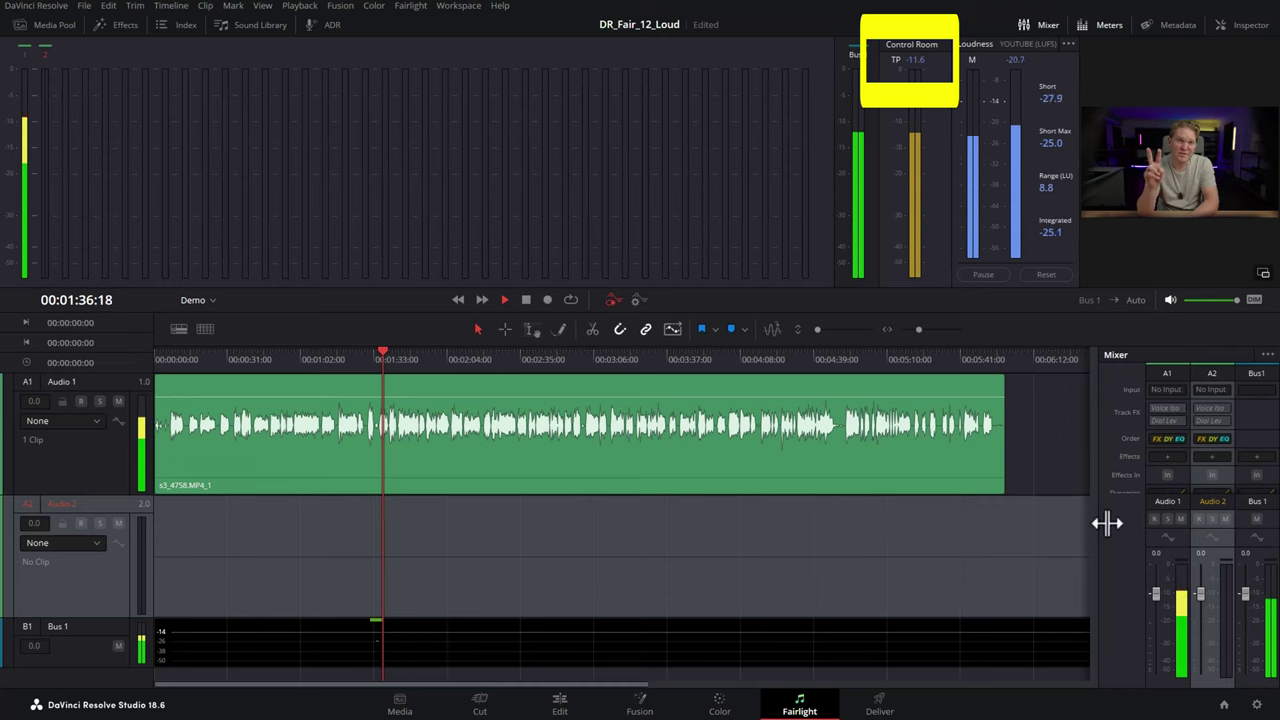
- Drag the Audio 1 mixer fader up to +10 while the mix plays
left_click_drag(1152, 596, 1161, 547)
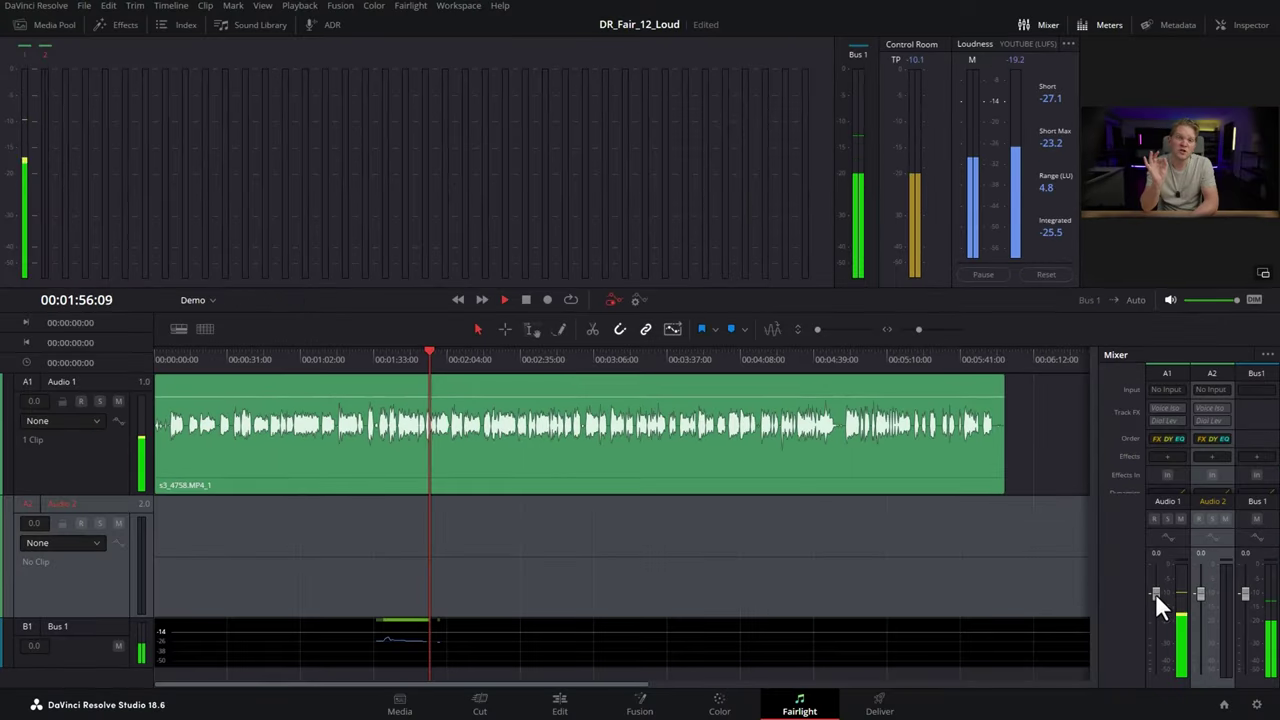
- Boost Audio 1 to +10 and stop playback once the meter reads -19.0 LUFS integrated
left_click_drag(1155, 593, 1159, 530)
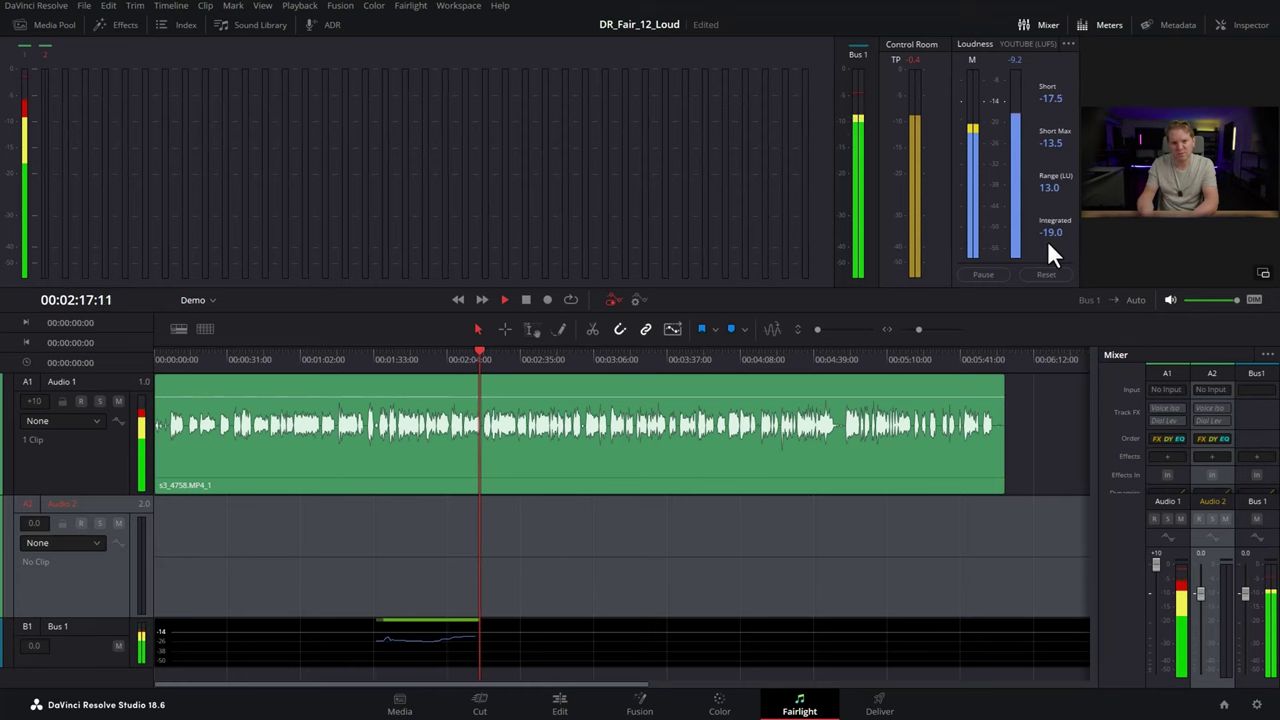
key("space")
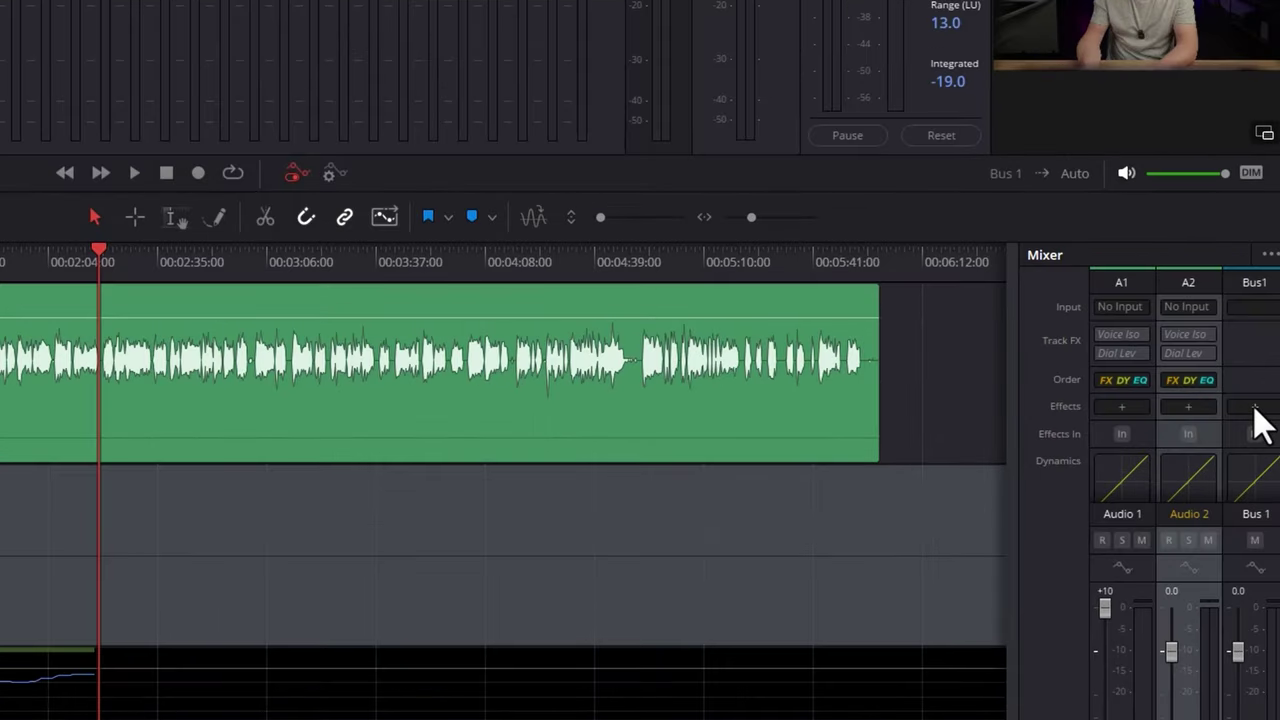
- Insert a Dynamics Limiter on Bus 1's effects and start playback through it
left_click(1256, 407)
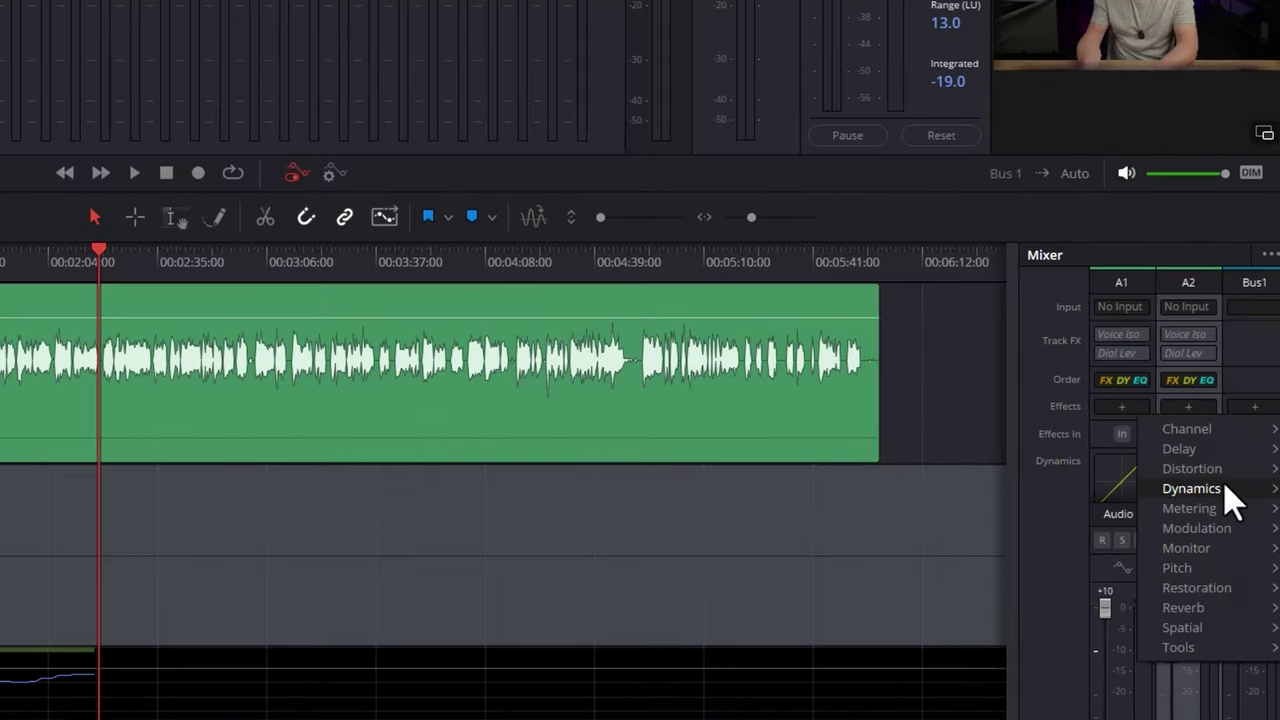
mouse_move(1233, 500)
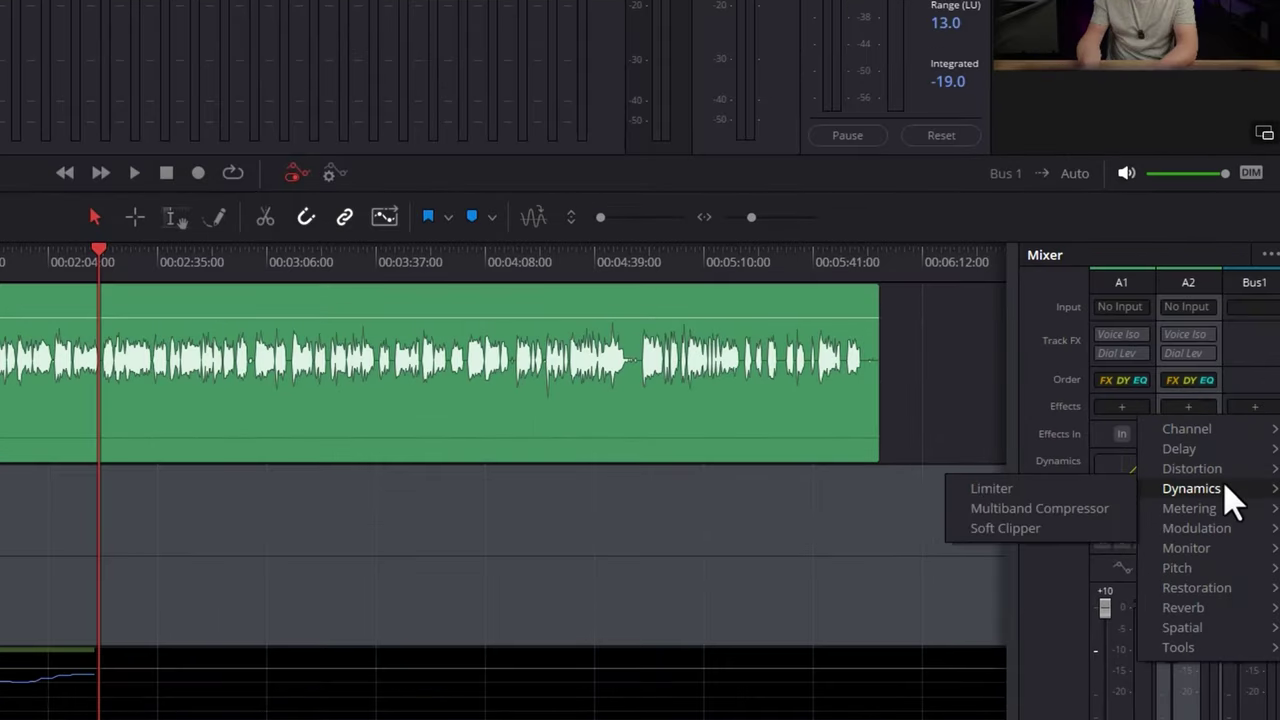
left_click(992, 488)
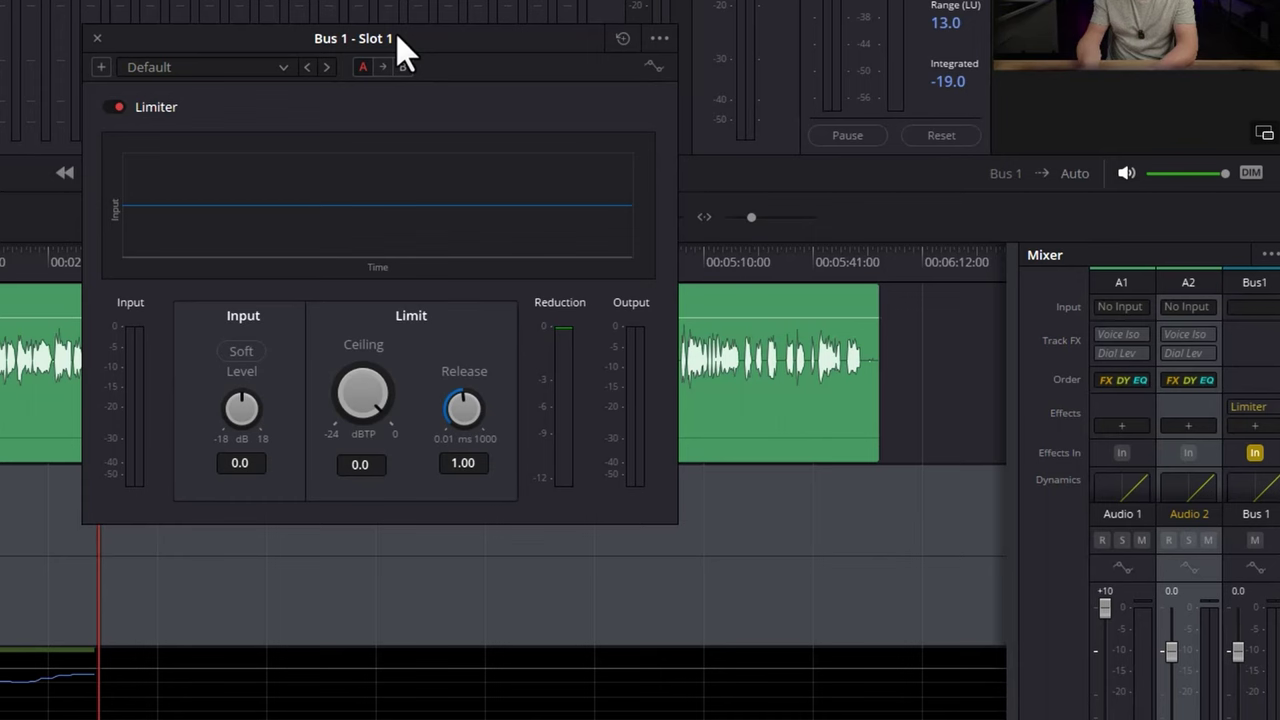
key("space")
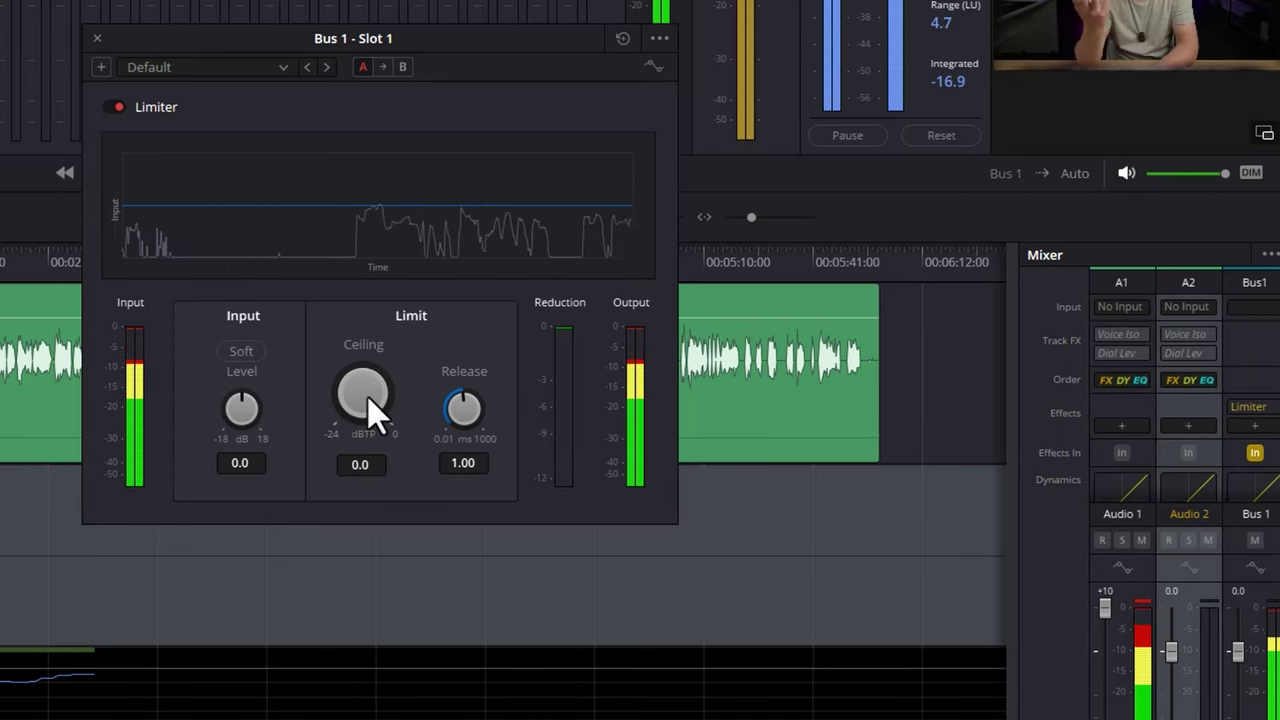
- Lower the Bus 1 limiter ceiling to -1.0 dBTP and replay sections from about 0:56 and 1:16
scroll(368, 391, "down", 3)
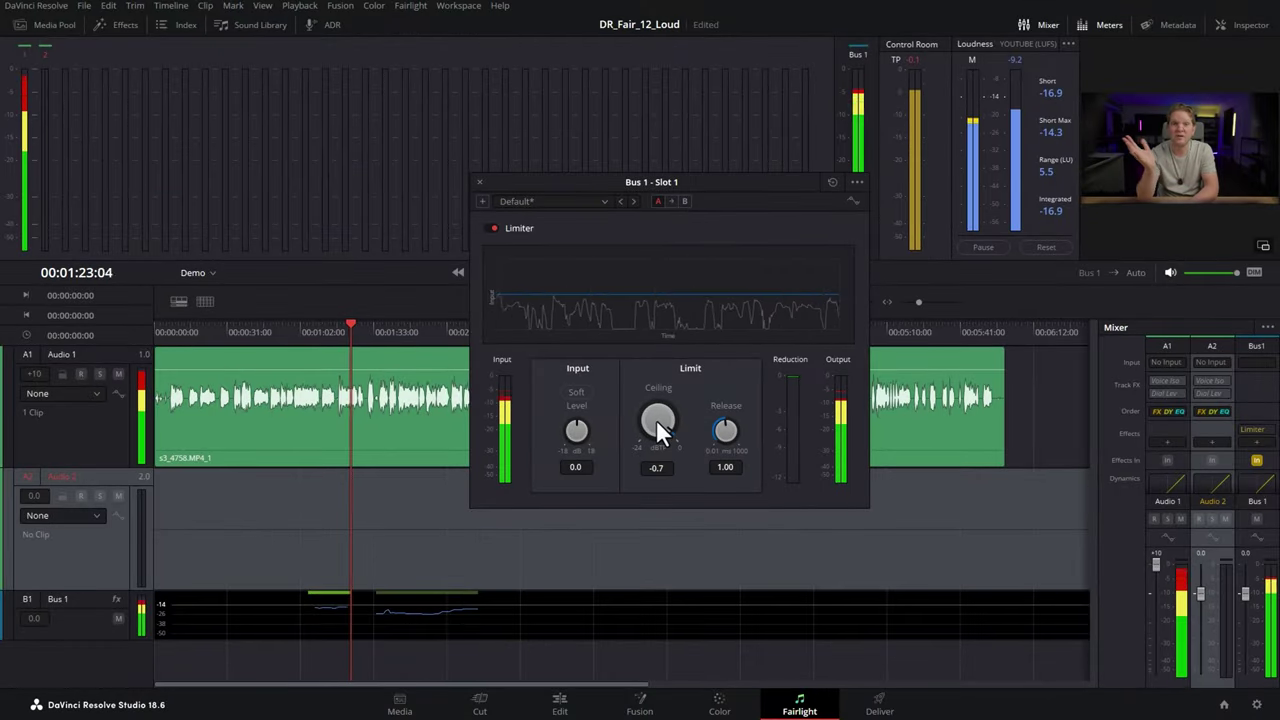
scroll(656, 419, "down", 3)
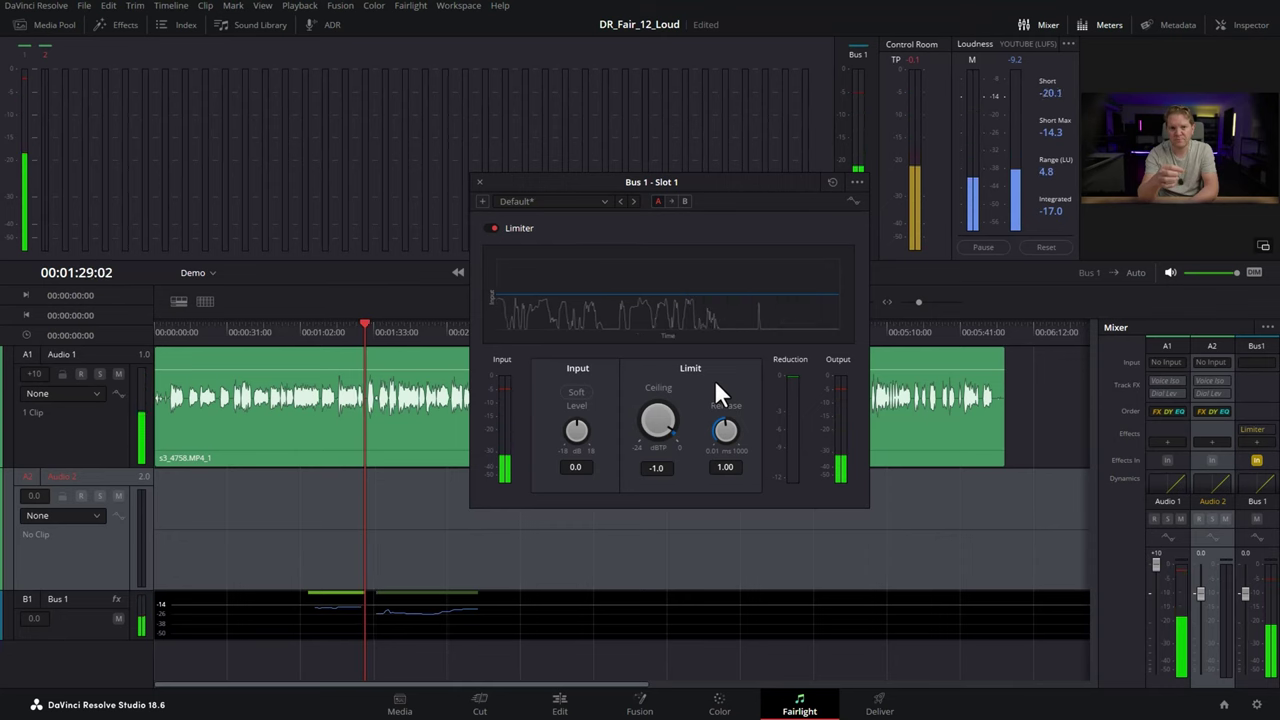
left_click(288, 332)
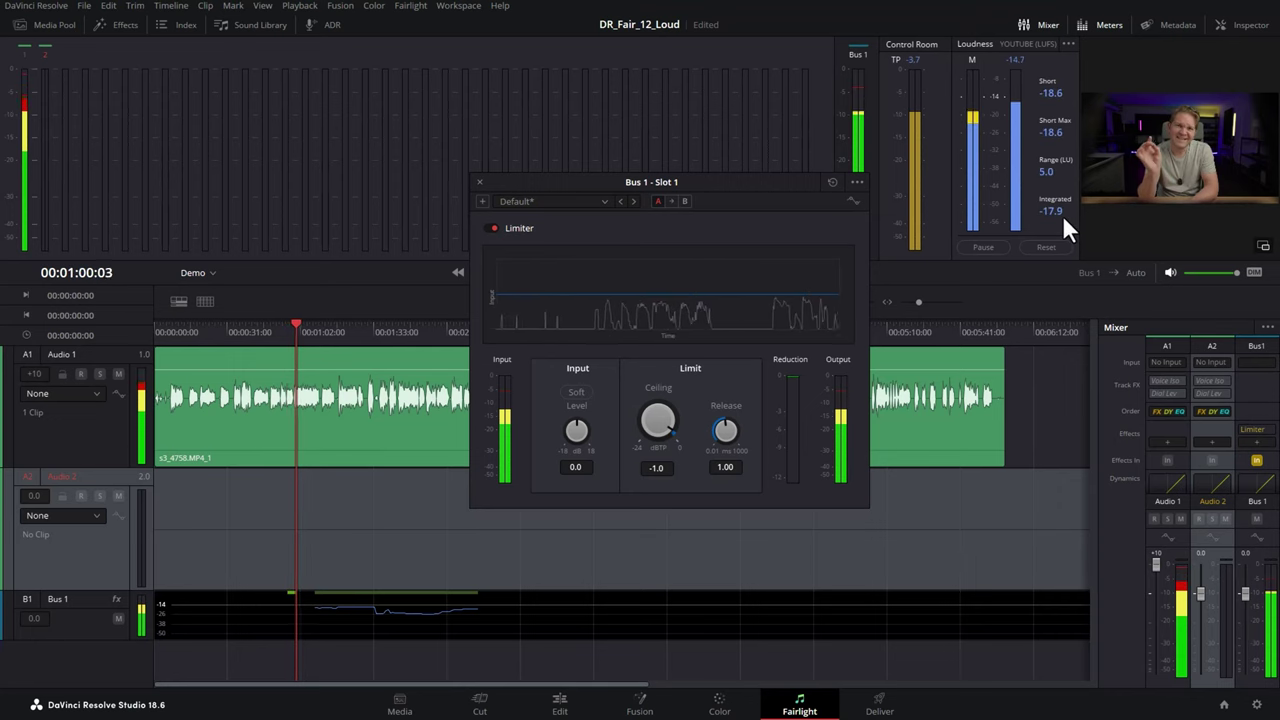
left_click(334, 332)
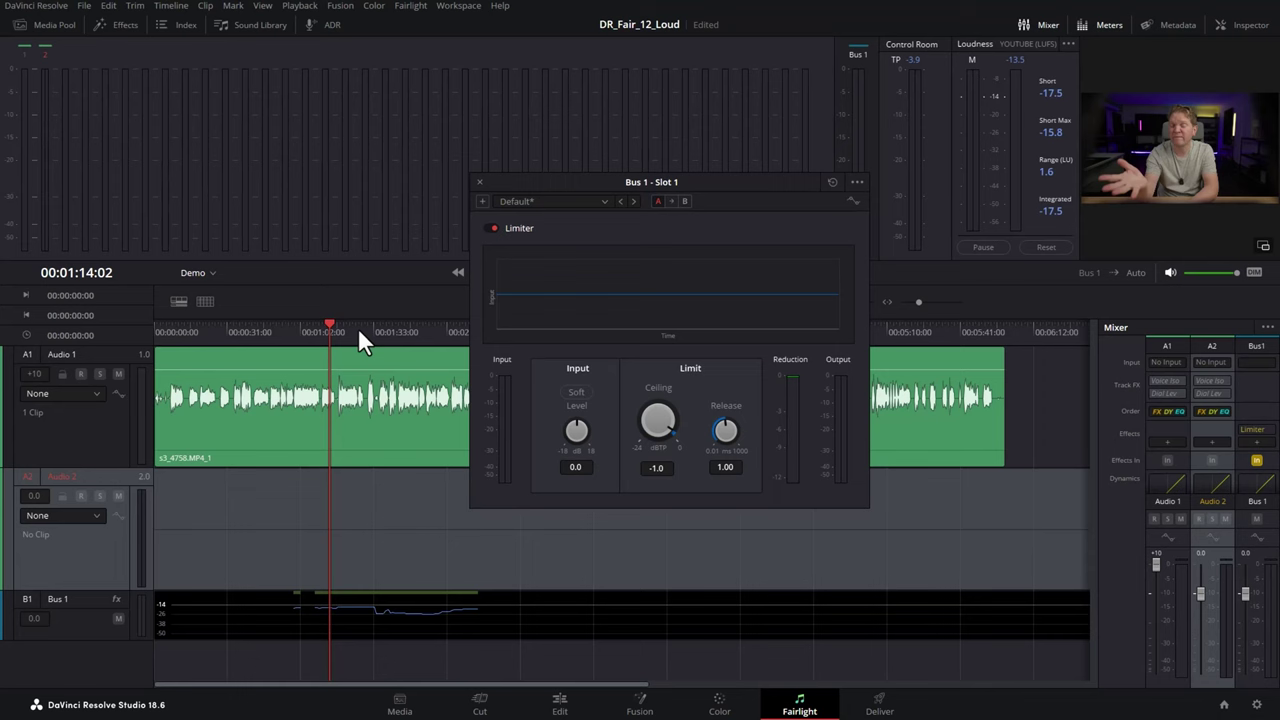
- Bounce Bus 1 to a new Audio 3 track, note -16.5 LUFS integrated, then delete the bounce
left_click(479, 183)
left_click(178, 5)
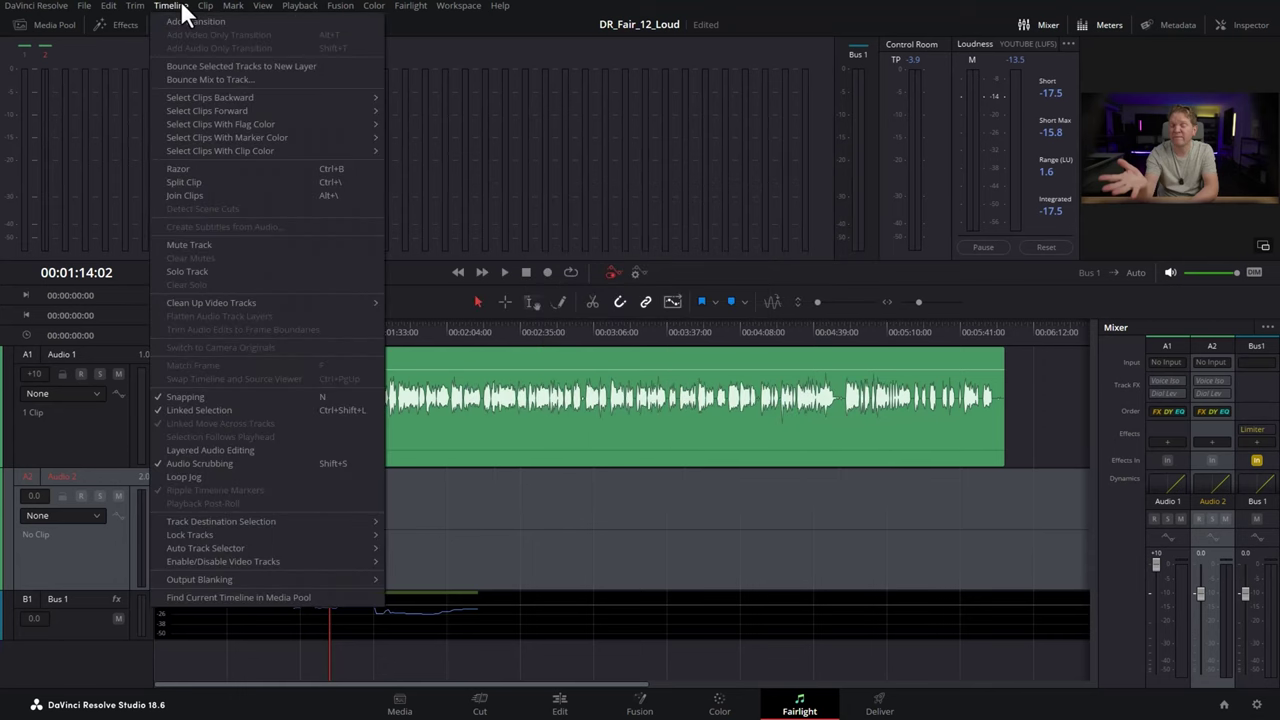
left_click(210, 80)
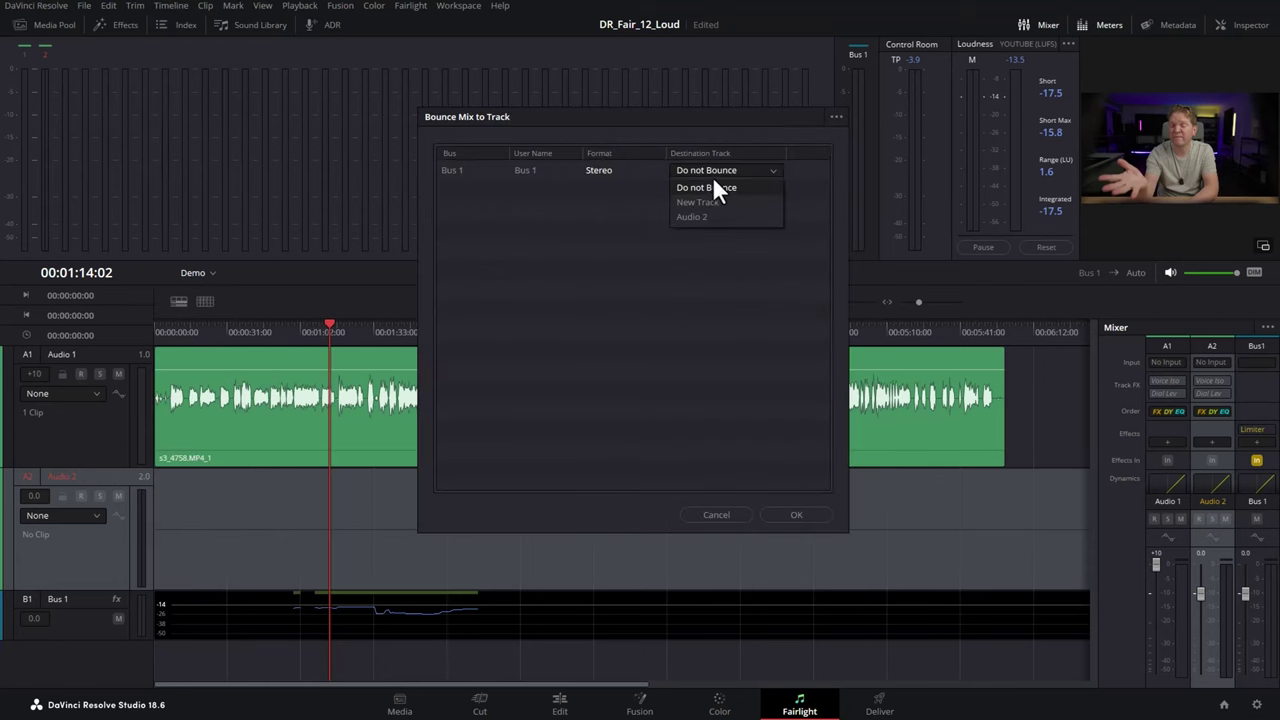
left_click(720, 198)
left_click(796, 514)
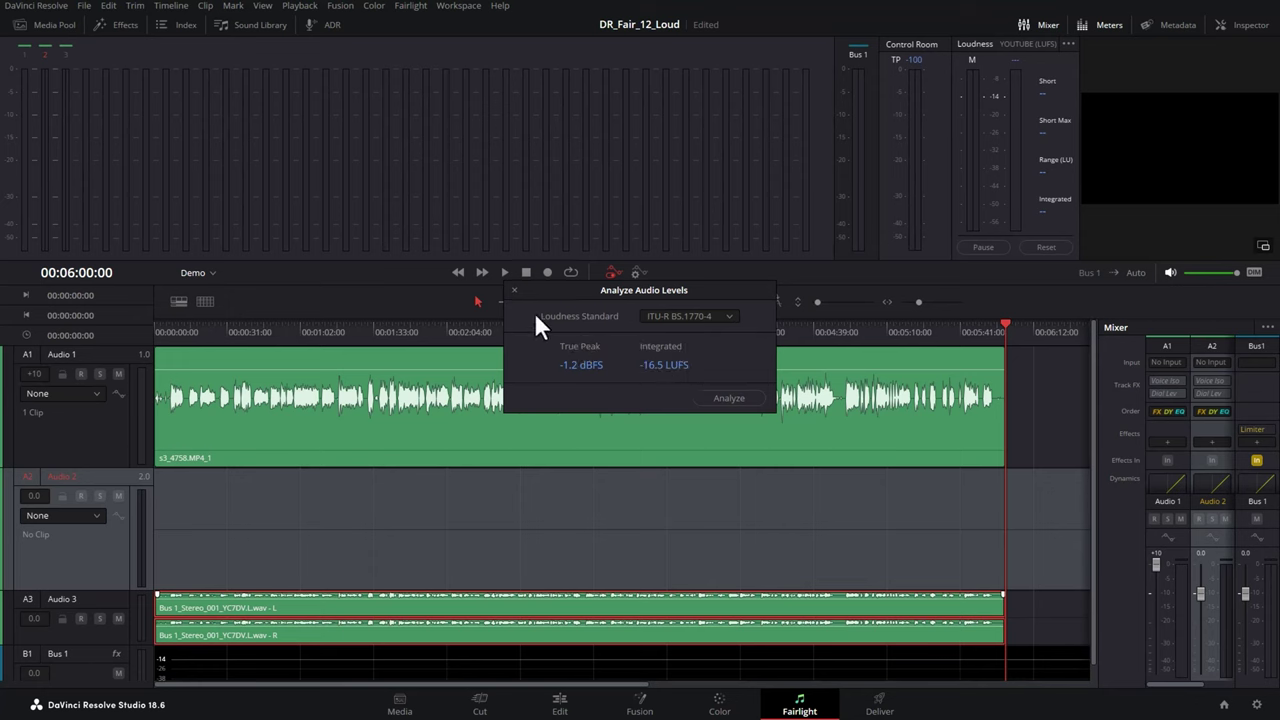
left_click(422, 607)
key("Delete")
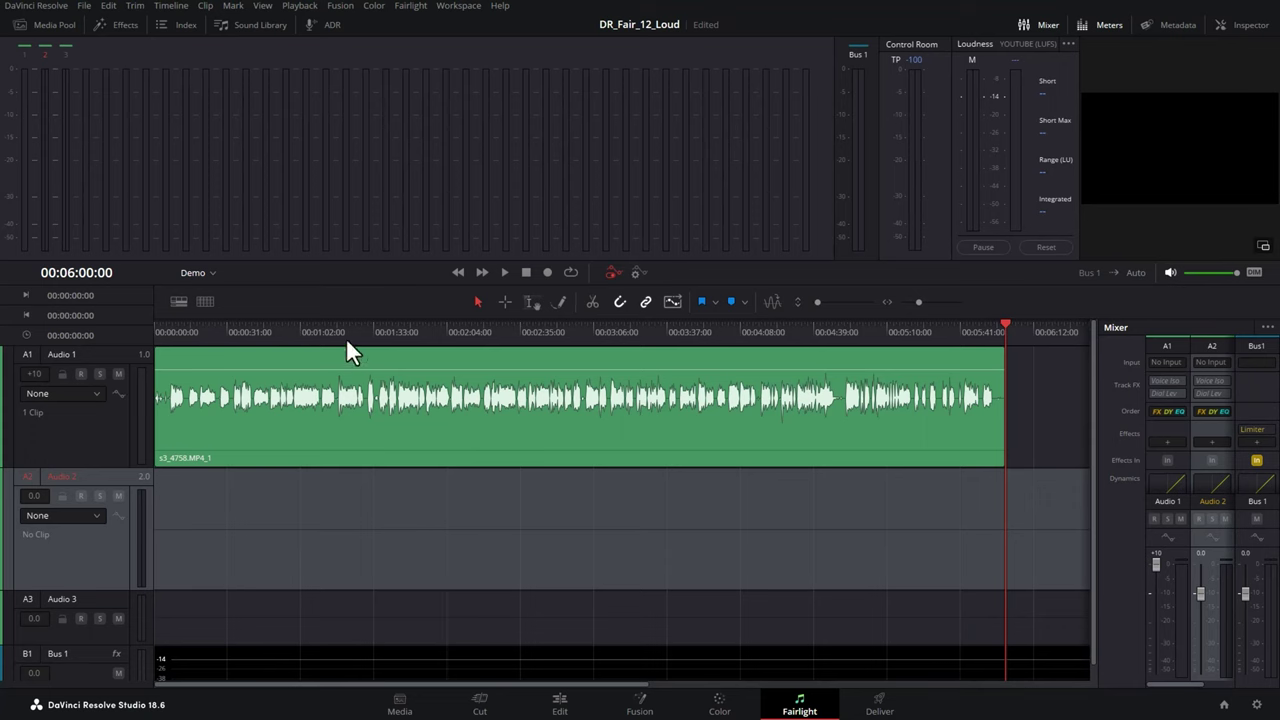
- Tune the Bus 1 limiter input level during playback, settling at 1.5 for about -14.5 LUFS integrated
left_click(372, 321)
left_click(395, 322)
key("space")
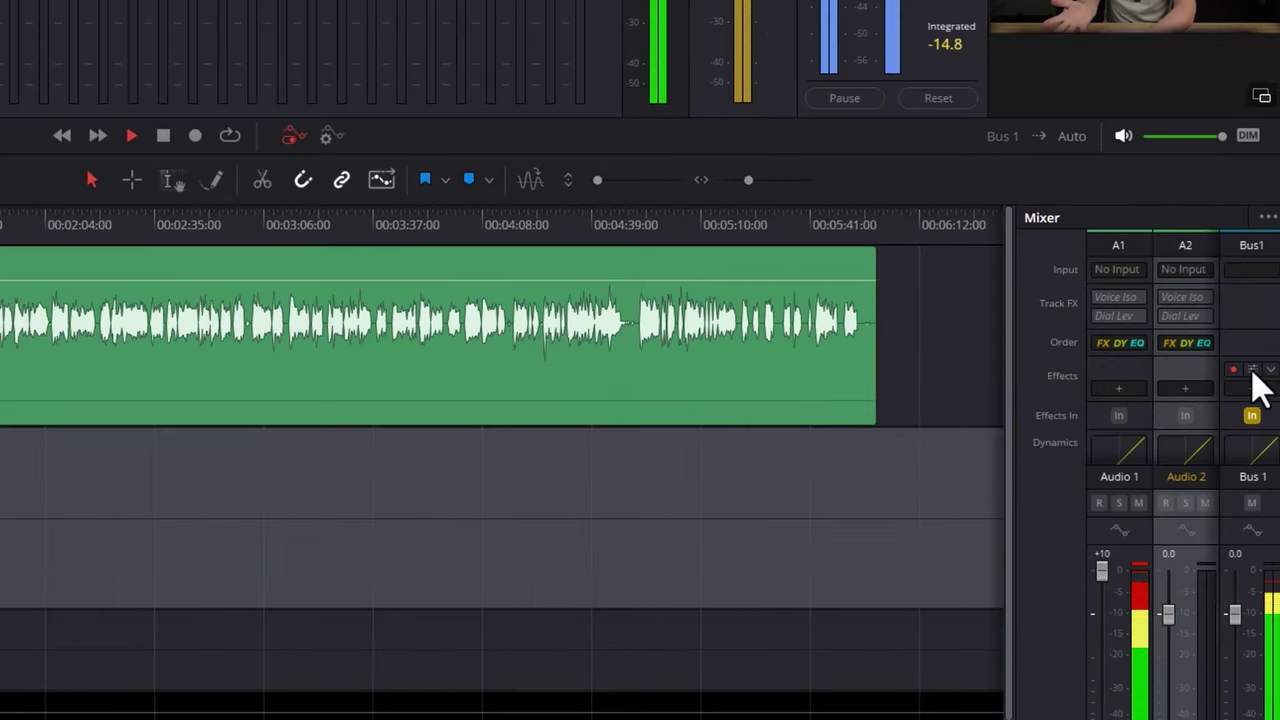
left_click(1254, 372)
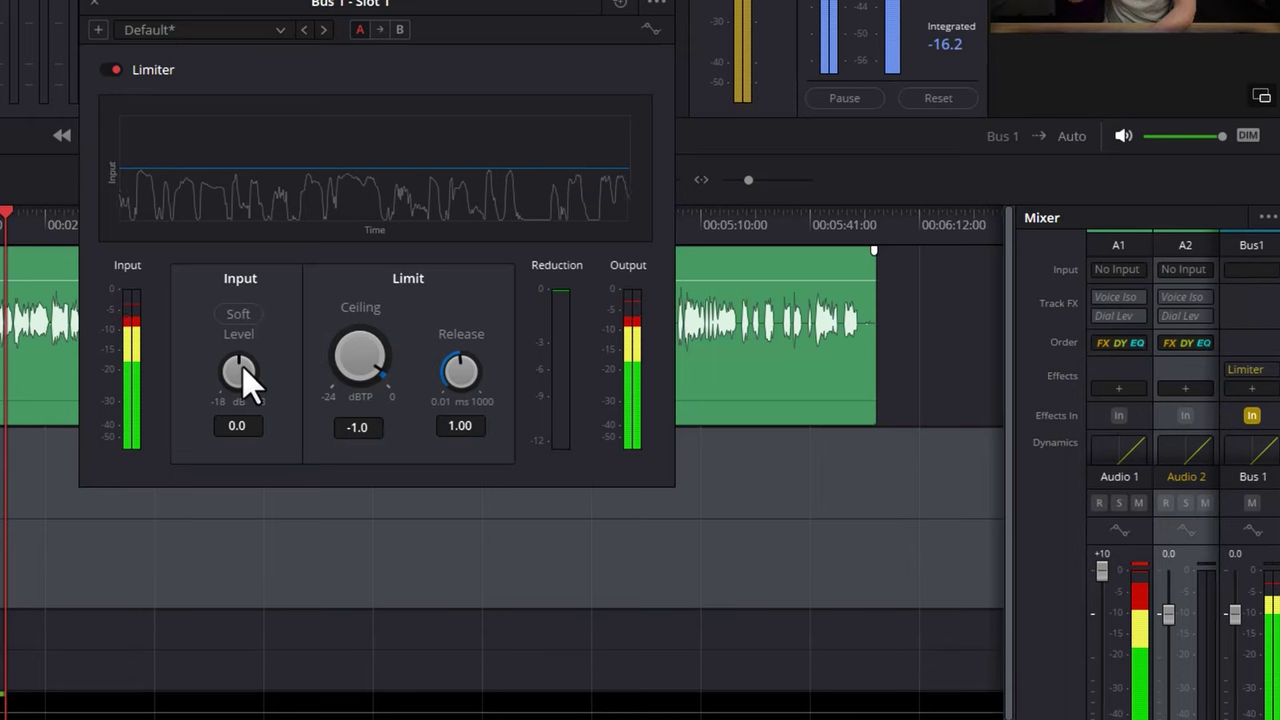
left_click_drag(245, 367, 328, 396)
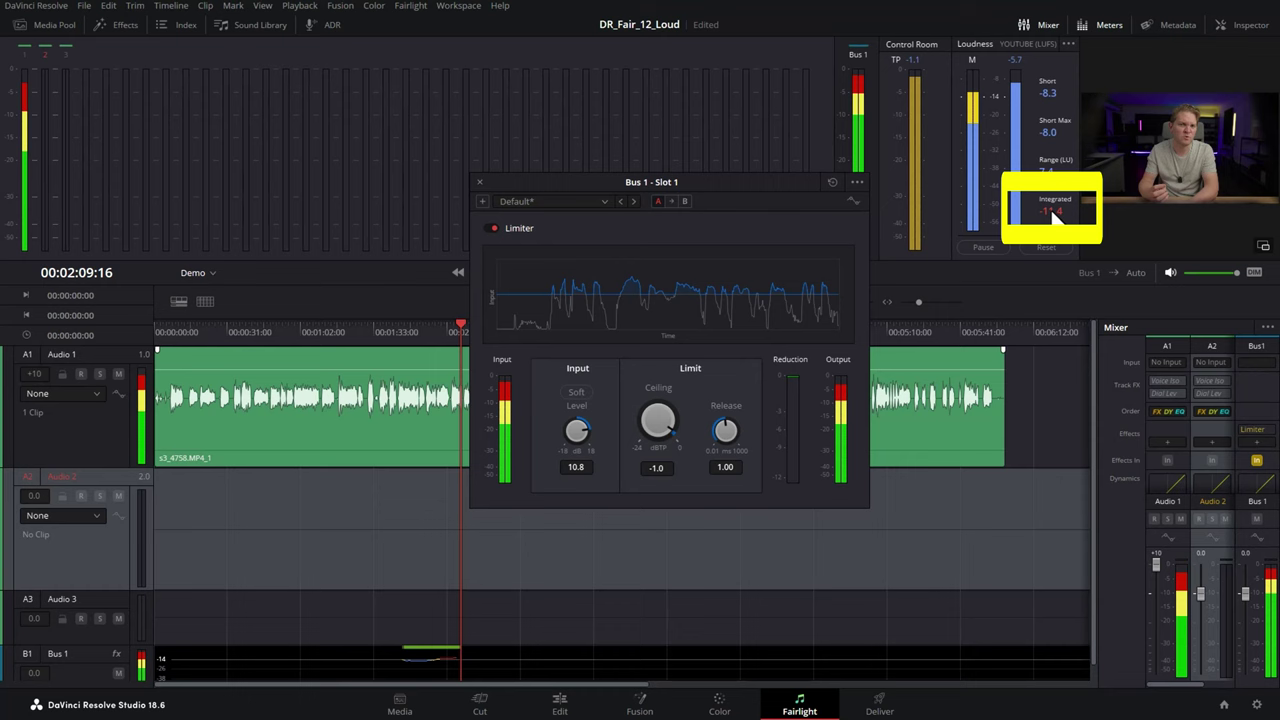
left_click_drag(576, 431, 537, 412)
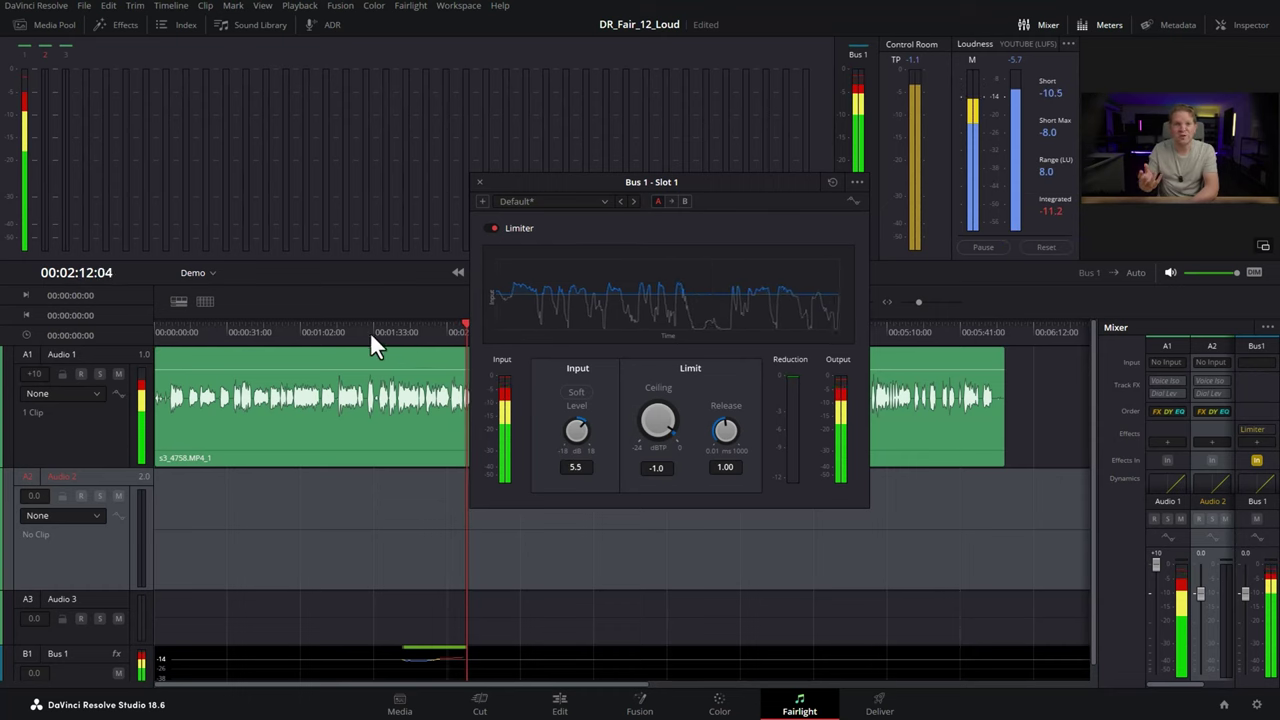
left_click(417, 331)
left_click_drag(578, 434, 549, 450)
left_click(343, 332)
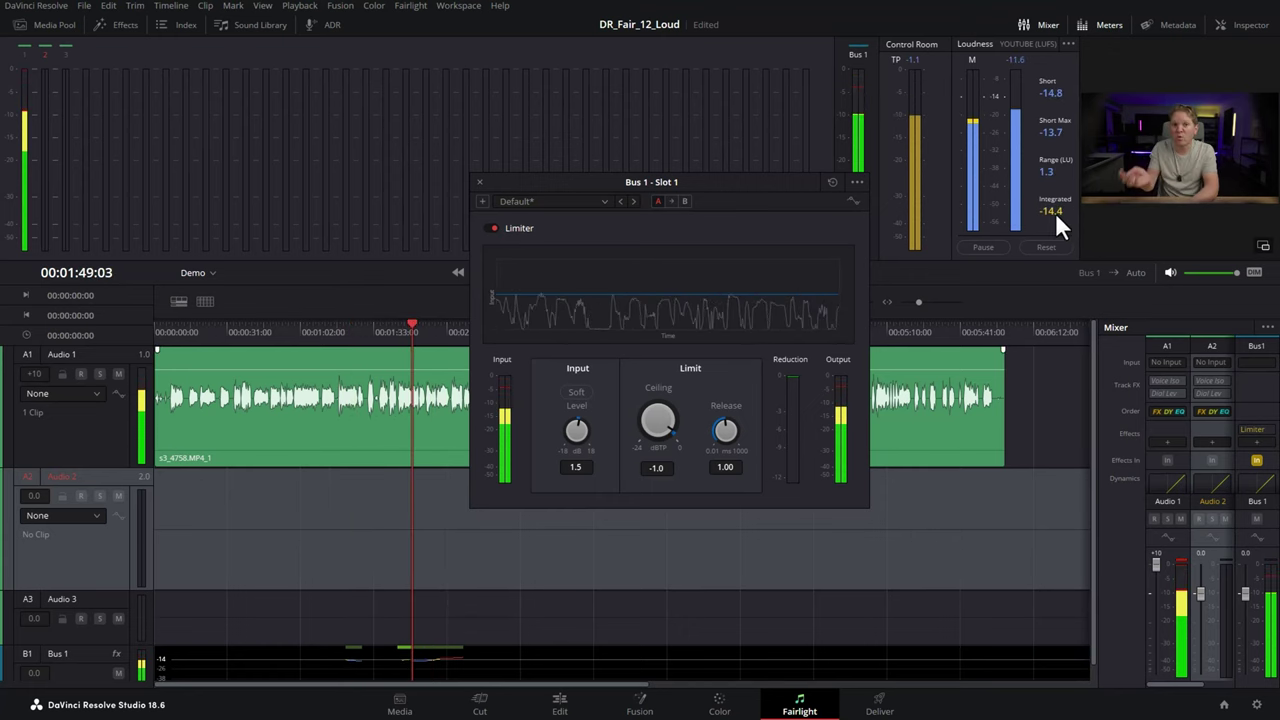
left_click(479, 183)
- Bounce the Bus 1 mix to a track and analyze the bounced clip's audio levels
left_click(140, 8)
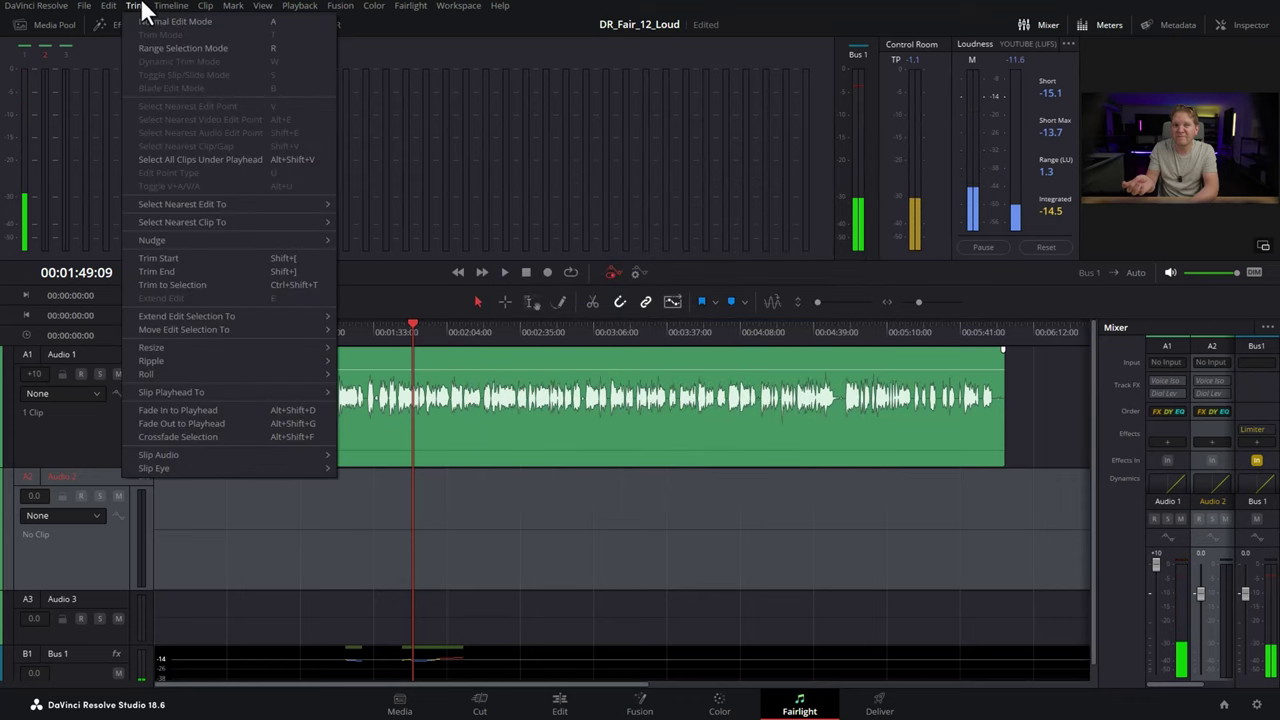
mouse_move(163, 8)
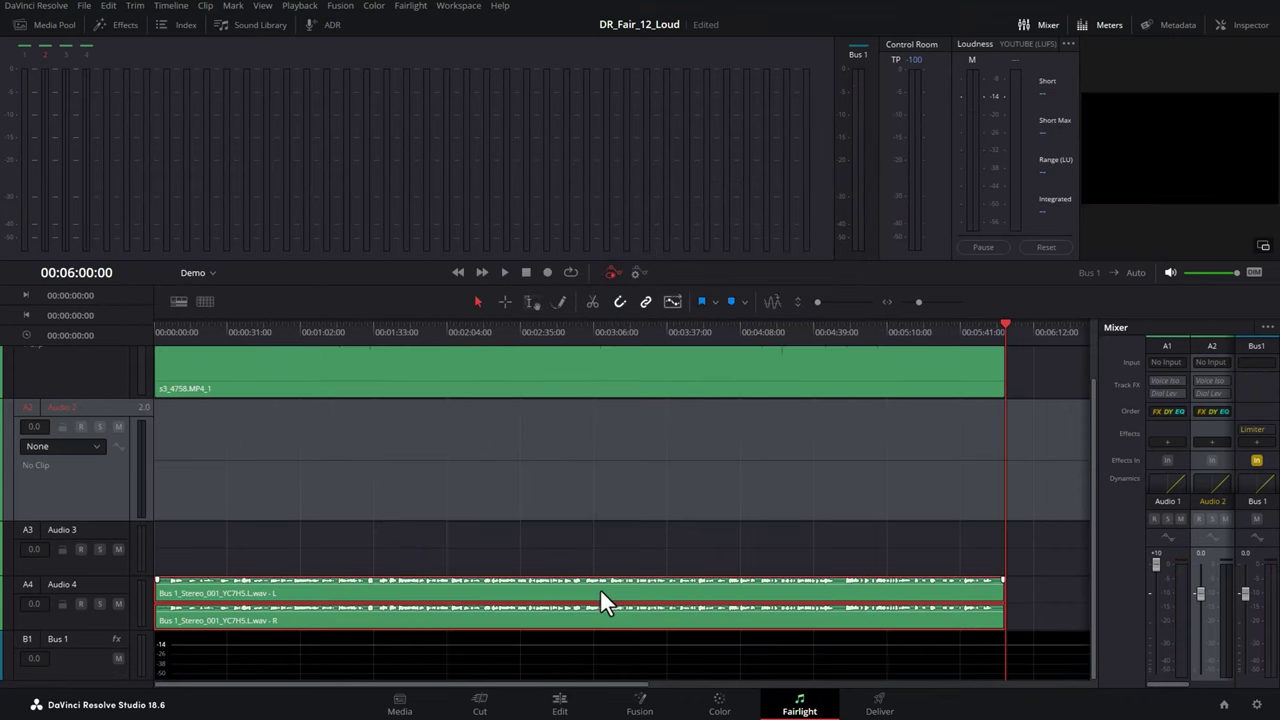
right_click(600, 588)
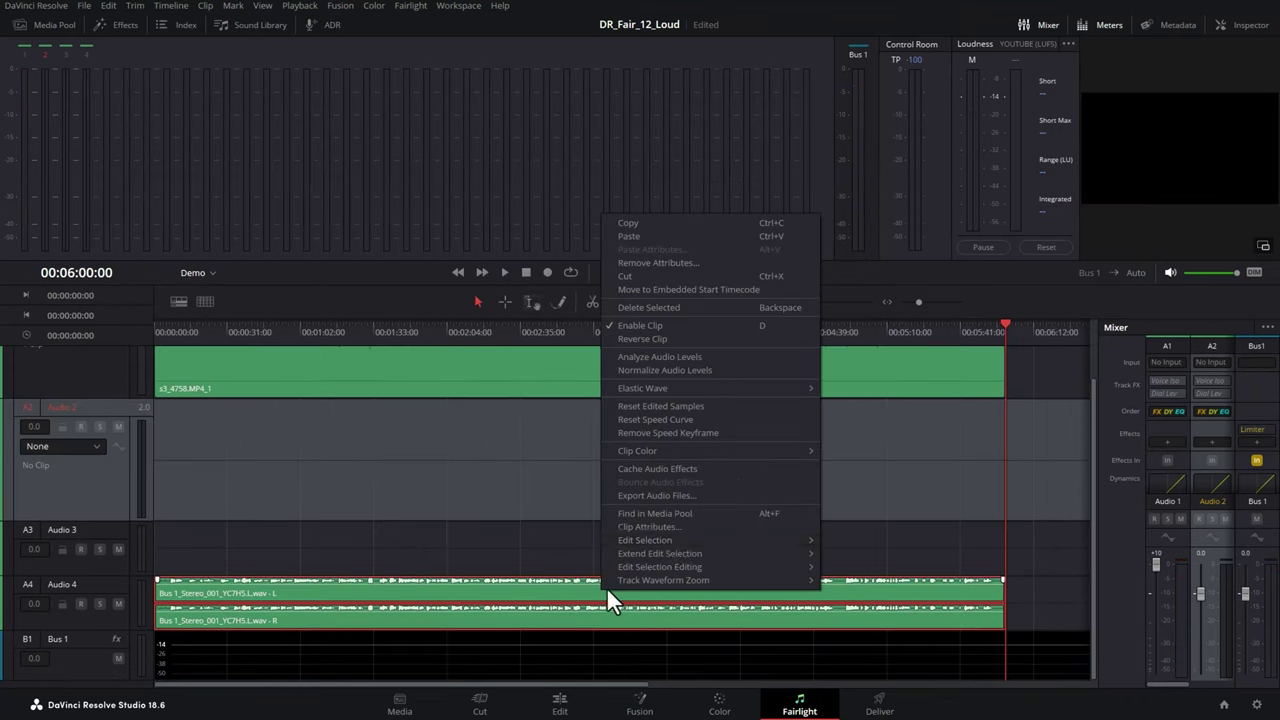
left_click(706, 430)
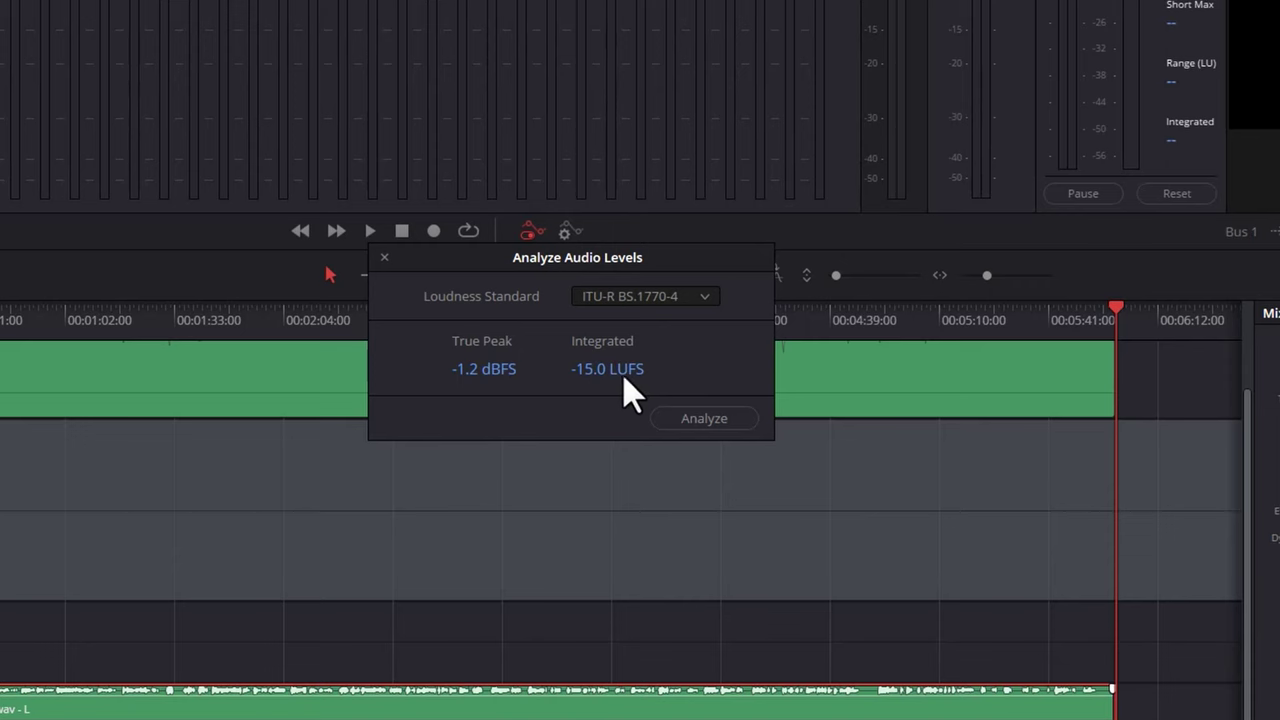
left_click(384, 258)
- Raise the limiter input to 2.1, replace the old bounce and measure -14.6 LUFS, -1.2 dBFS peak
left_click(1253, 430)
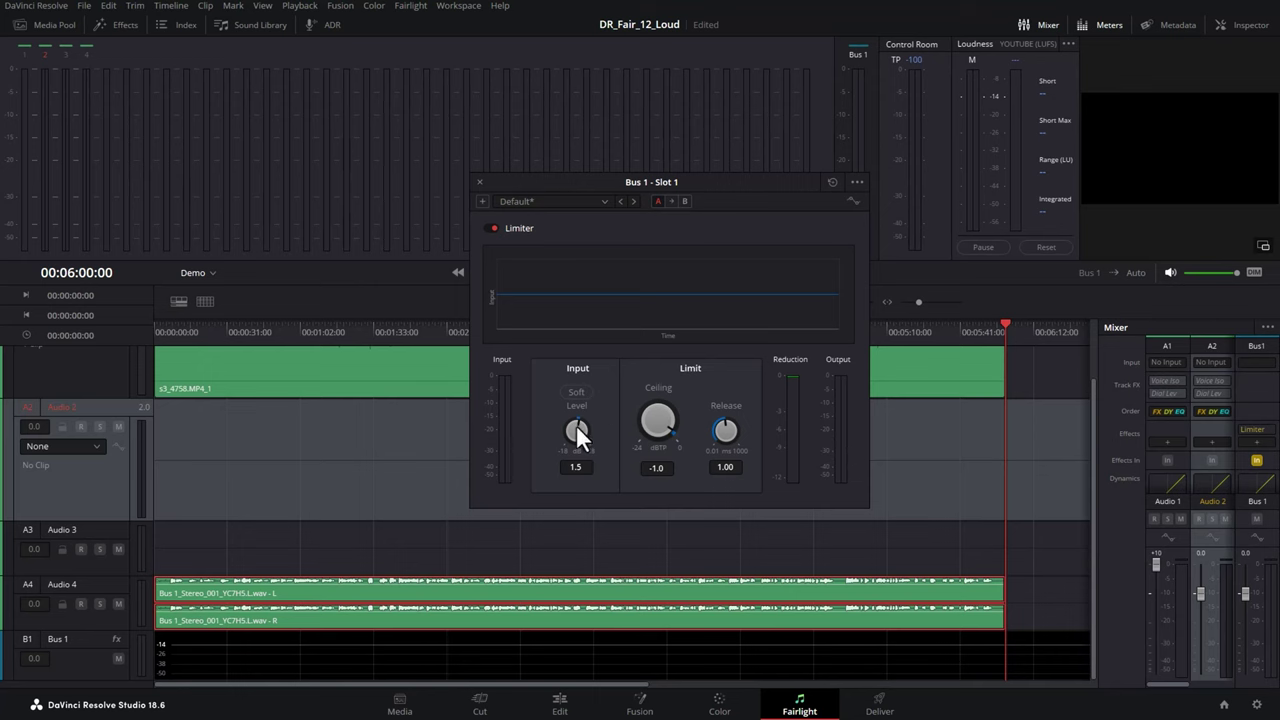
left_click_drag(576, 424, 580, 425)
left_click(497, 582)
key("Delete")
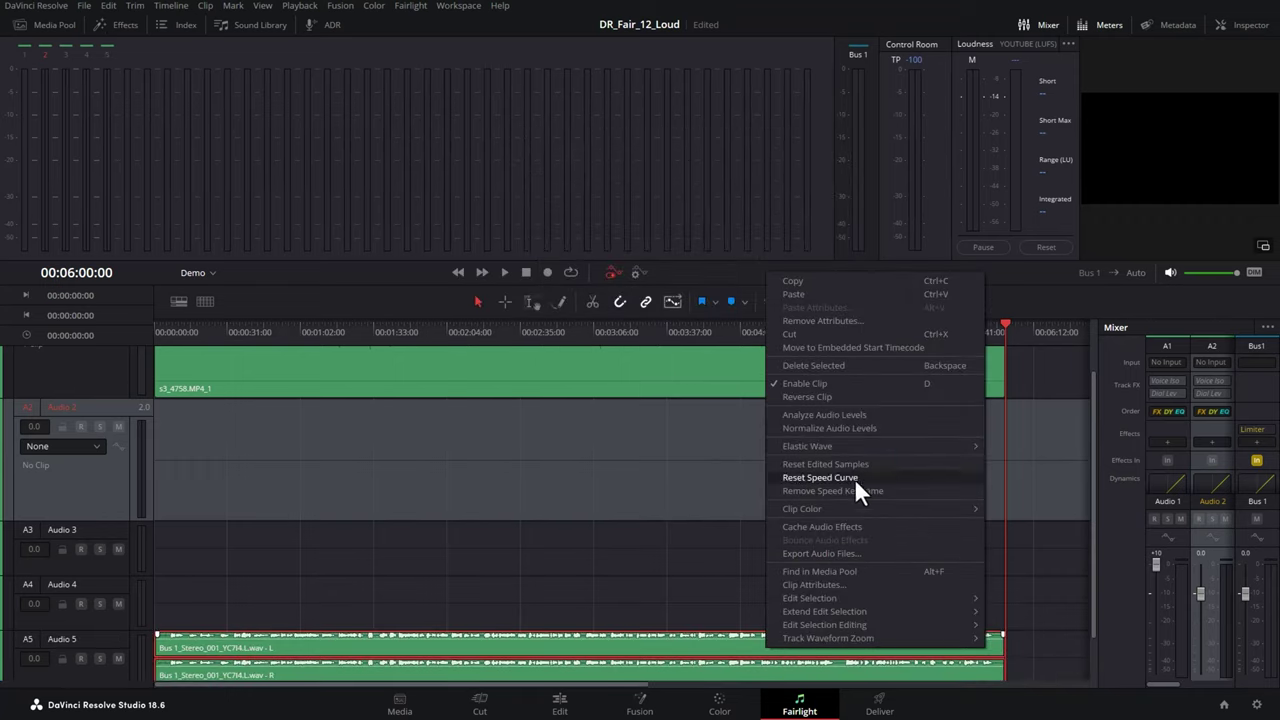
left_click(854, 478)
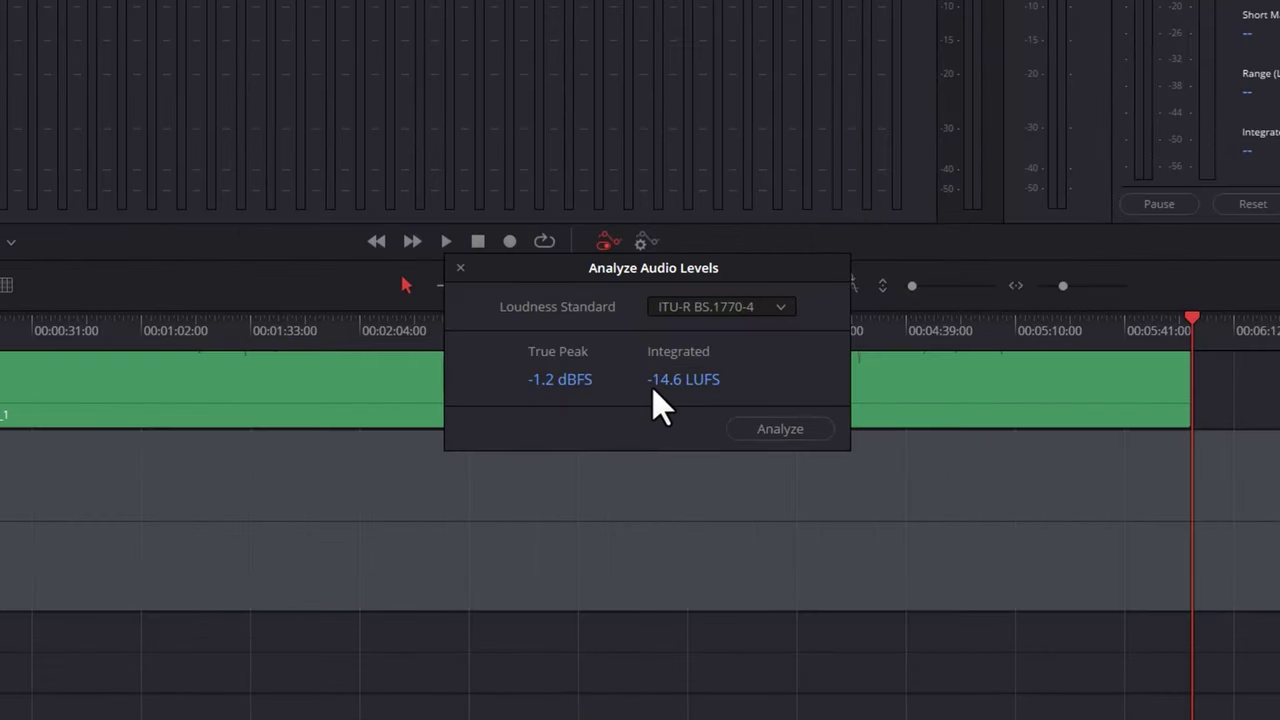